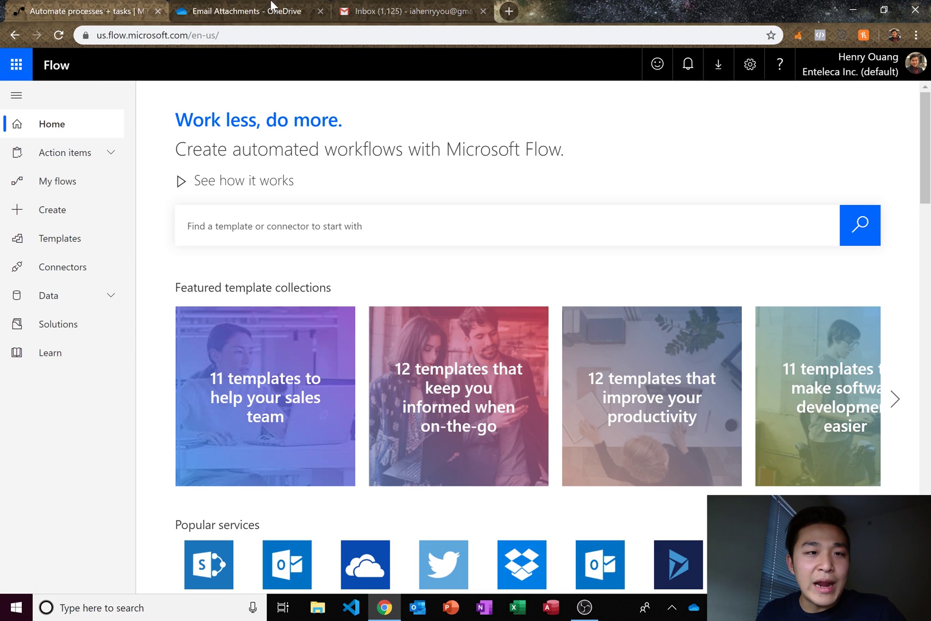
# - Check that OneDrive's Email Attachments folder is empty, then return to the Microsoft Flow tab
pyautogui.click(229, 14)
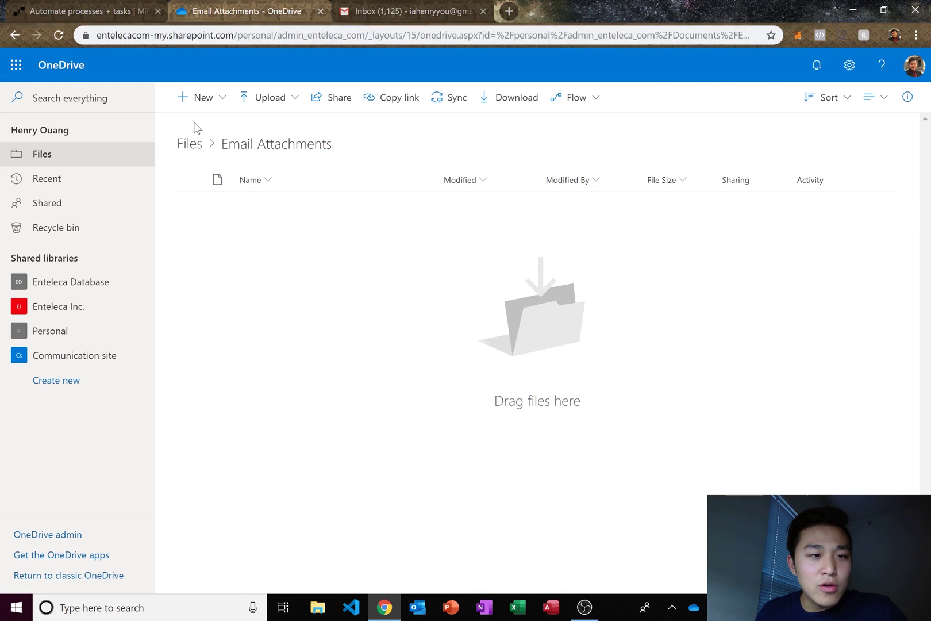
pyautogui.click(196, 149)
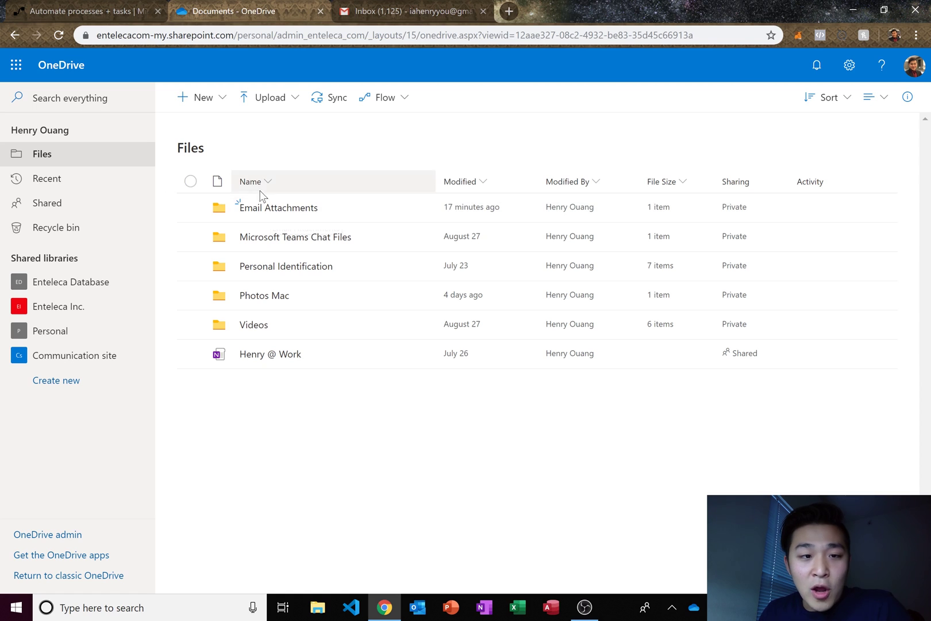
pyautogui.click(244, 208)
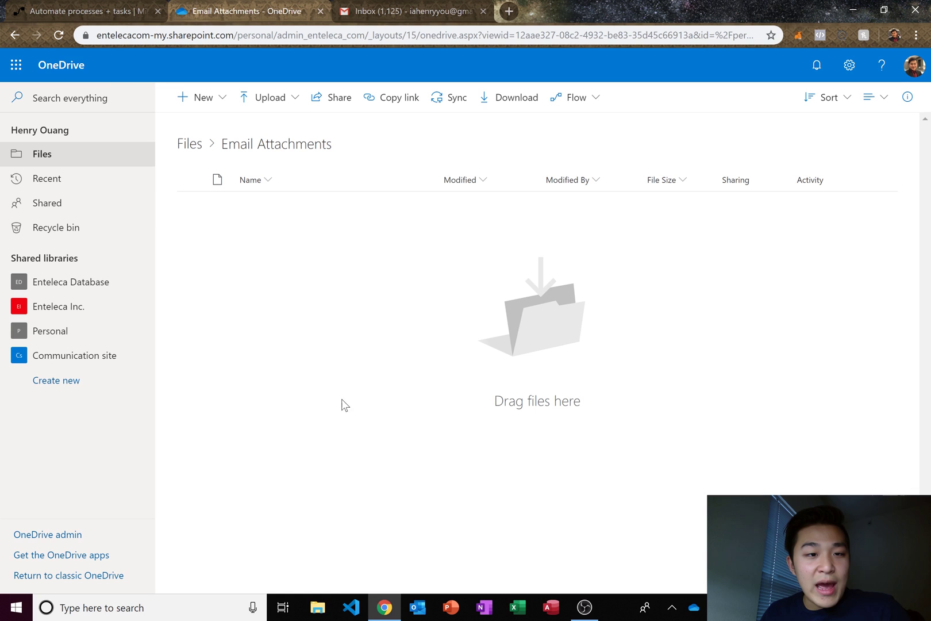
pyautogui.click(60, 160)
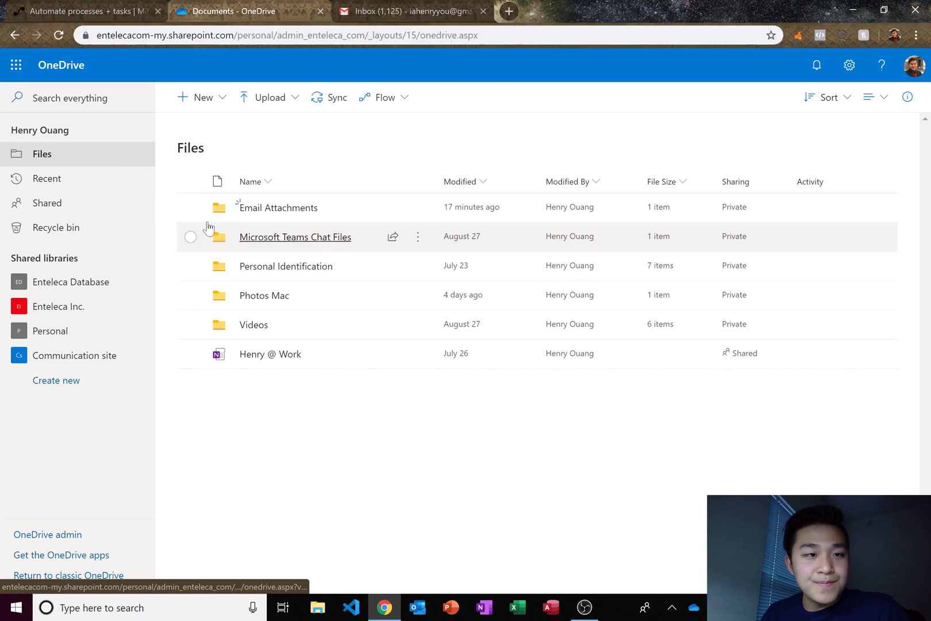
pyautogui.hotkey('ctrl', '1')
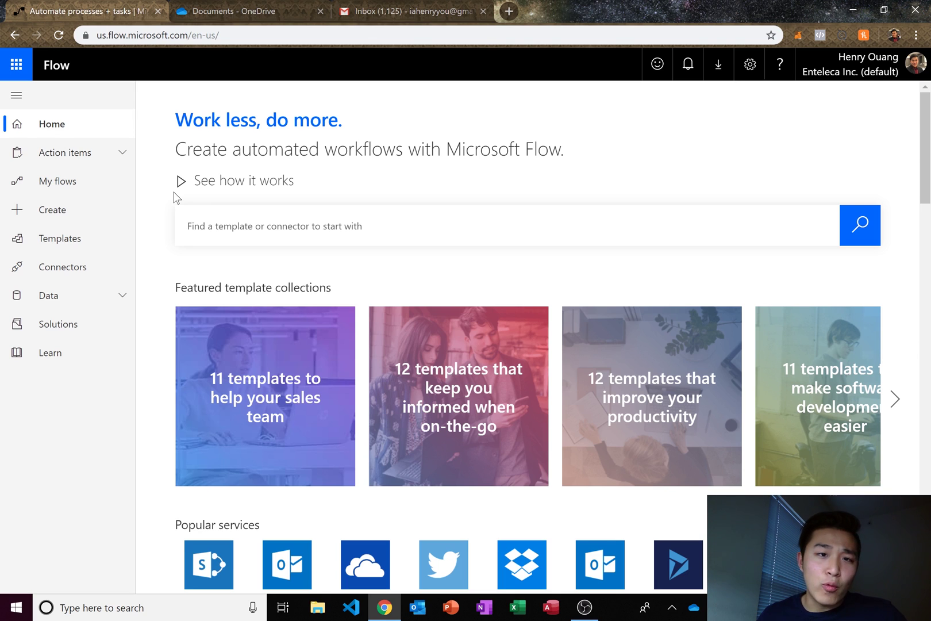
# - Show the Data > Connections page listing the seven connected services, including Outlook and OneDrive
pyautogui.click(129, 292)
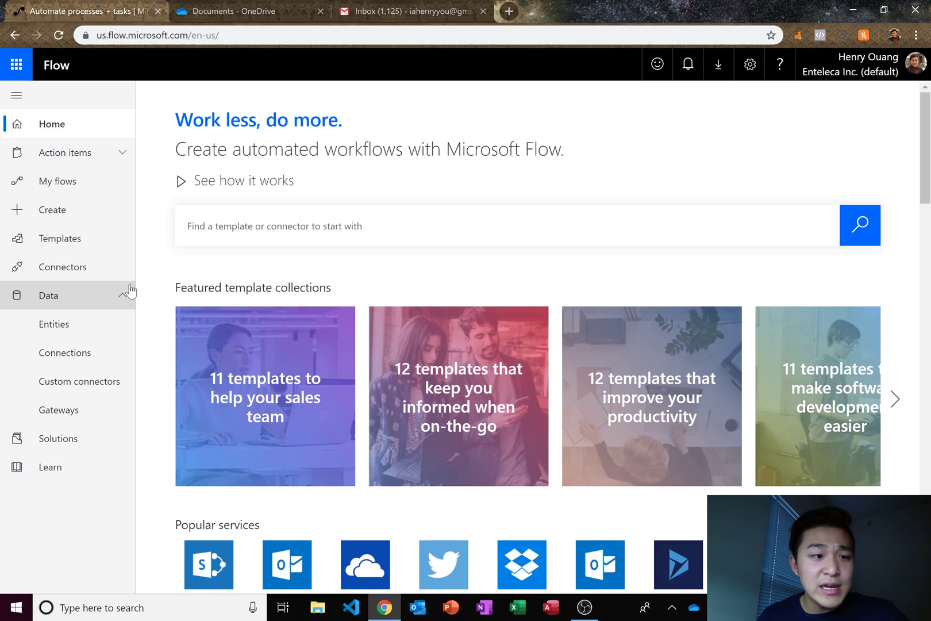
pyautogui.click(94, 359)
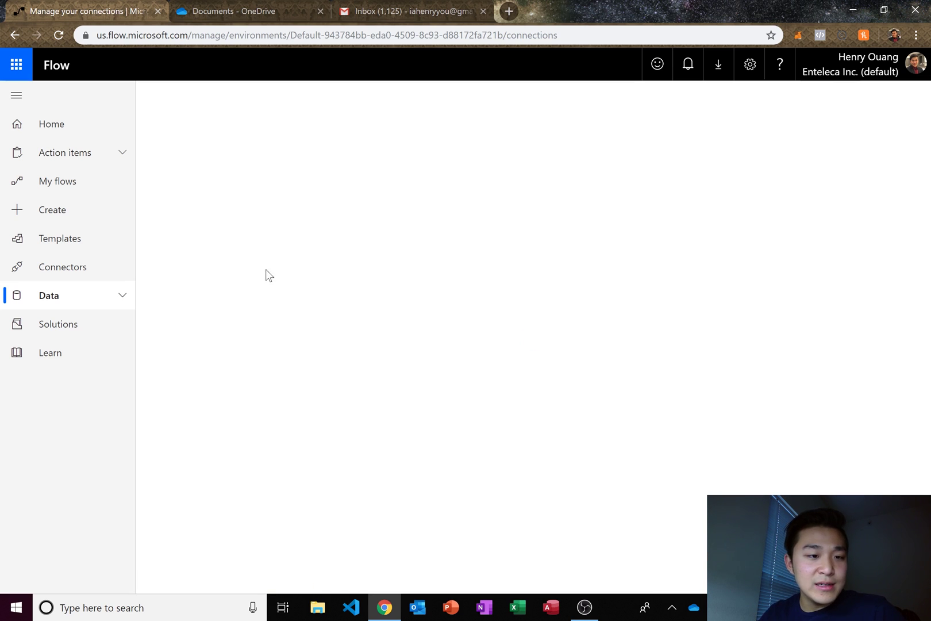
pyautogui.click(78, 303)
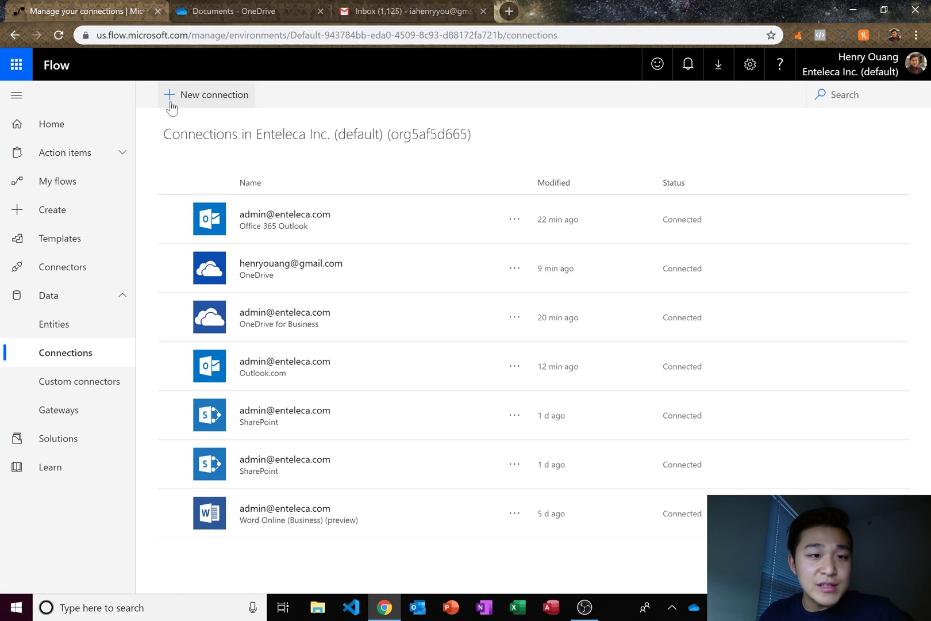
pyautogui.click(212, 97)
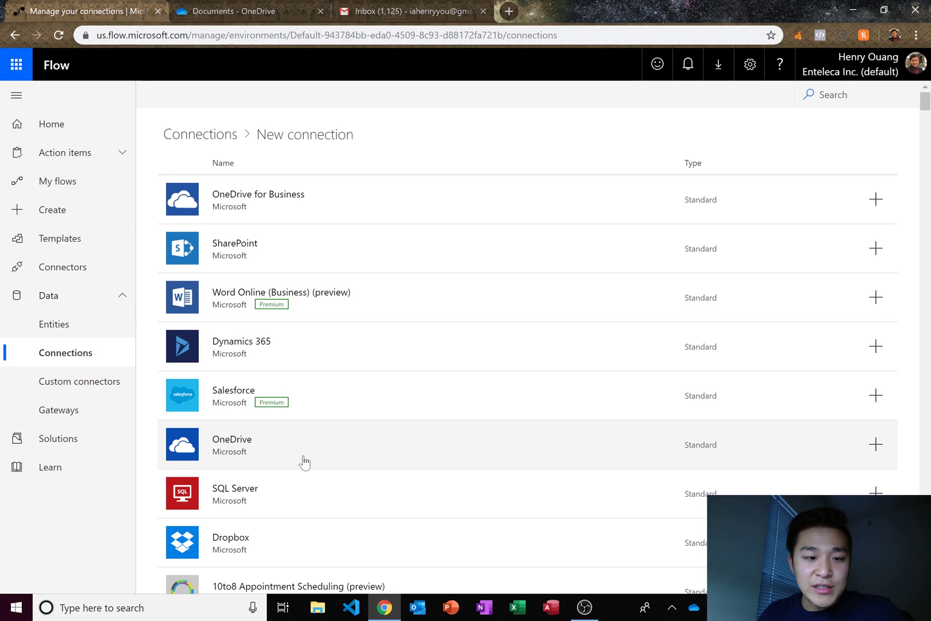
pyautogui.scroll(-13, 397, 486)
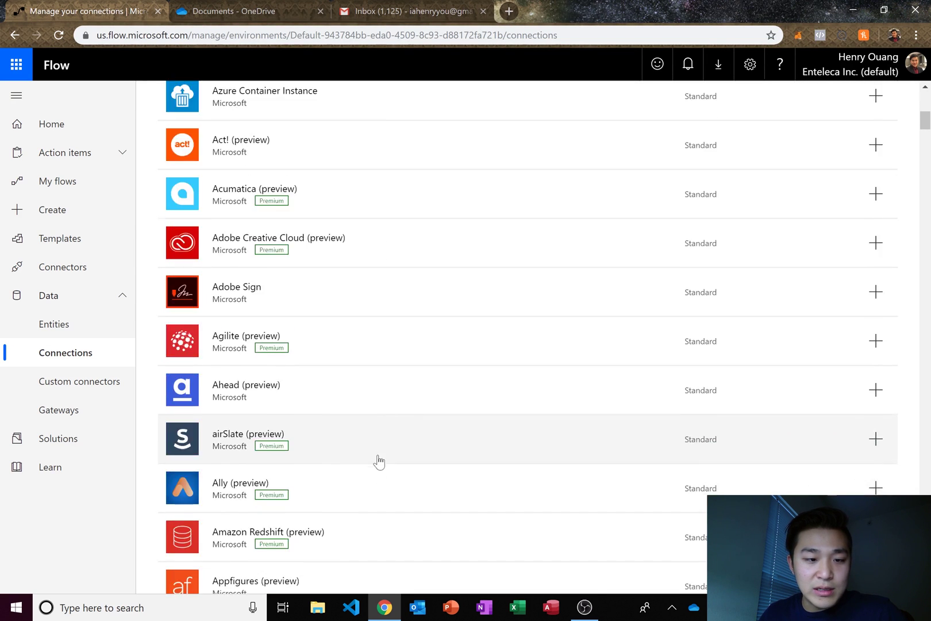
pyautogui.scroll(15, 378, 437)
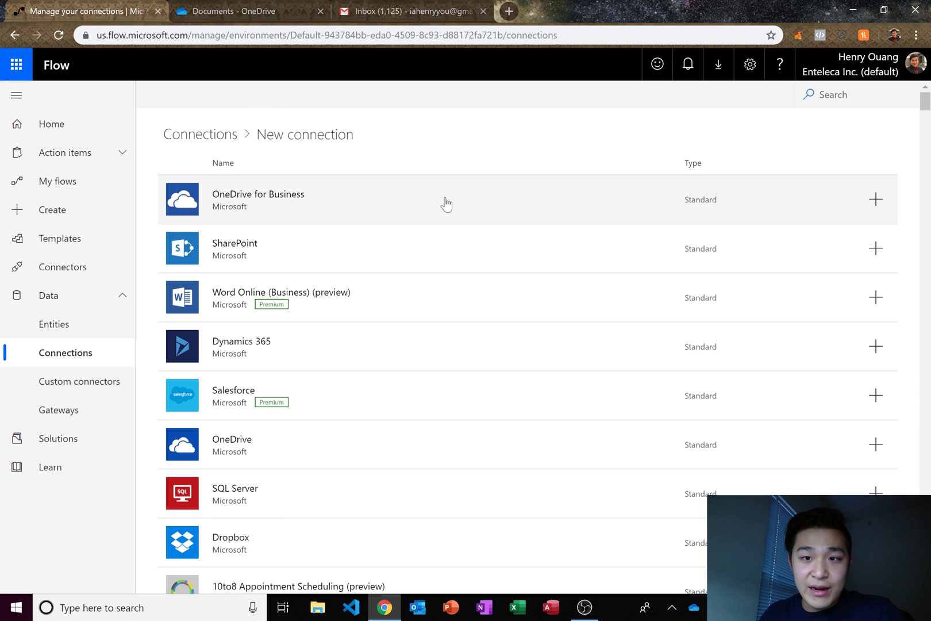
pyautogui.click(822, 94)
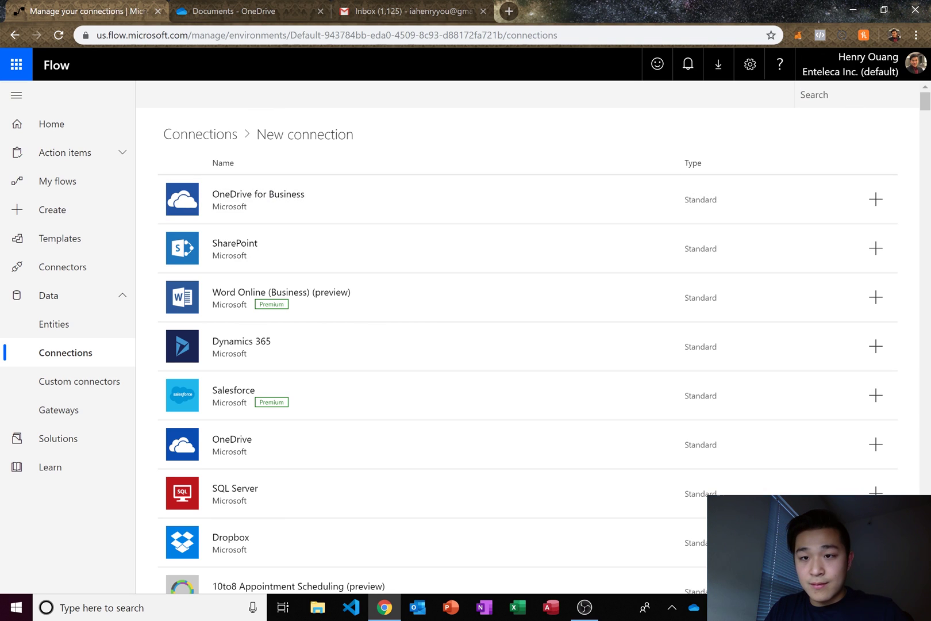
pyautogui.write('outlook')
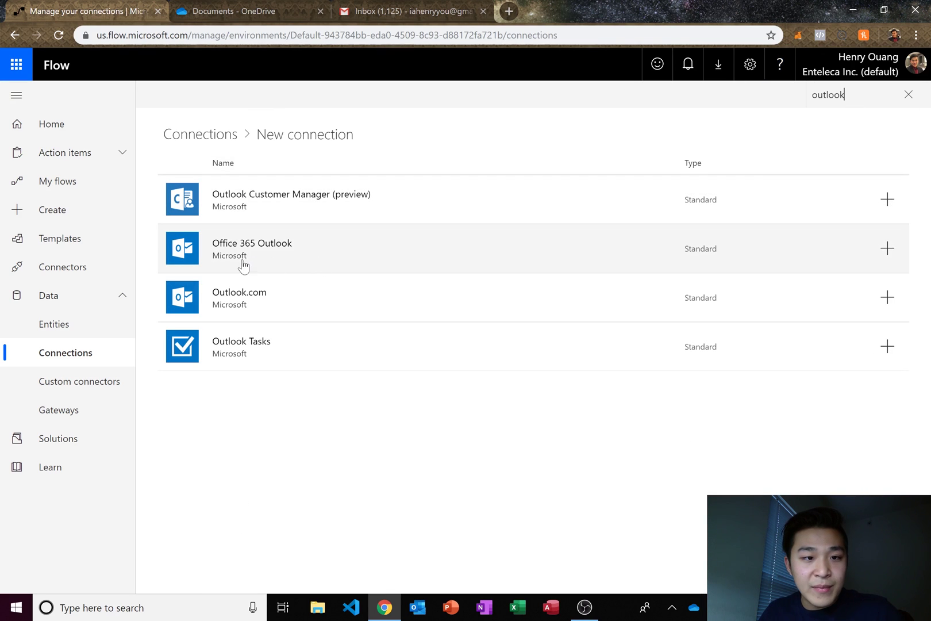
pyautogui.click(888, 249)
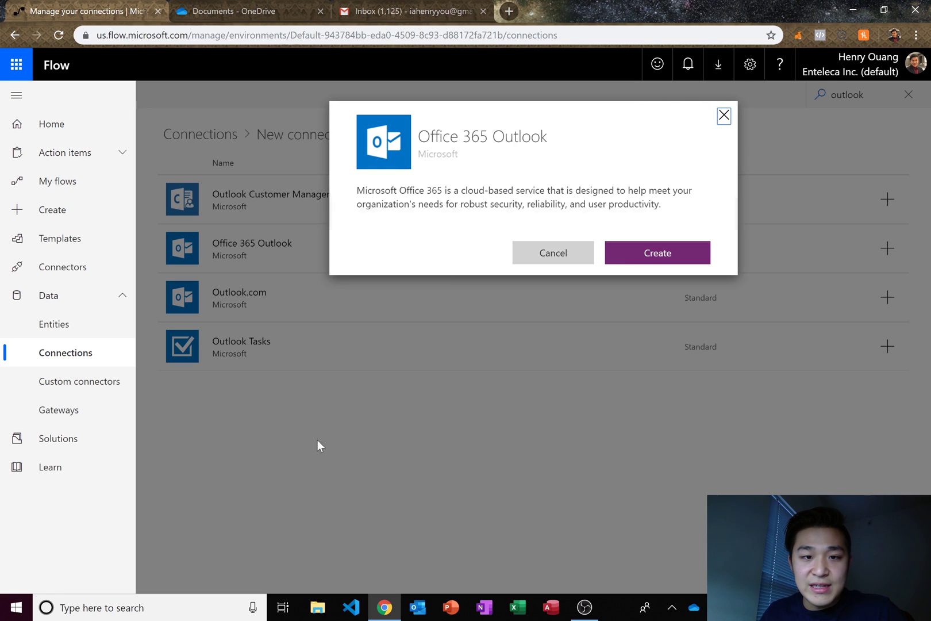
pyautogui.click(633, 253)
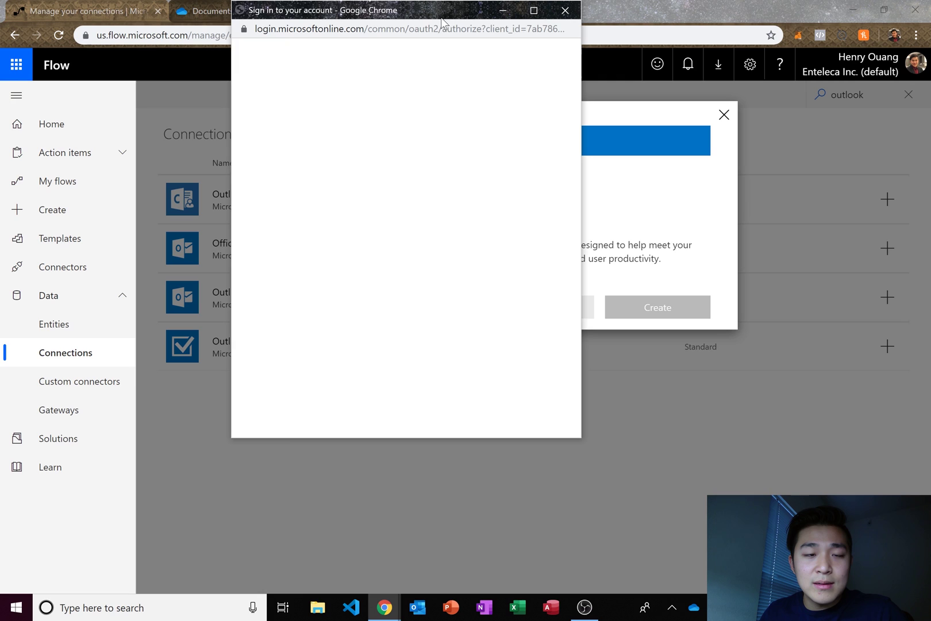
pyautogui.click(565, 10)
pyautogui.click(724, 115)
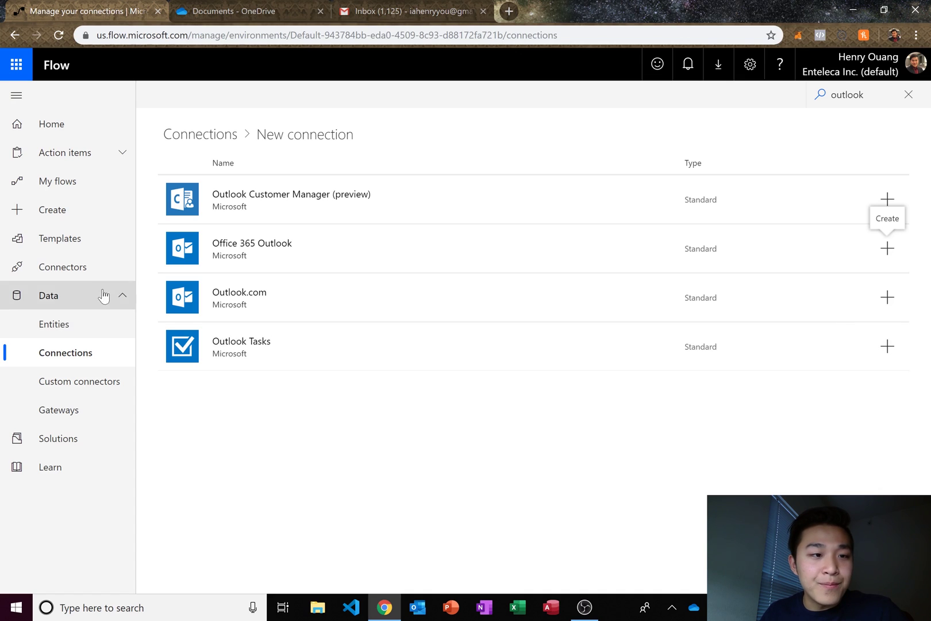
pyautogui.click(84, 124)
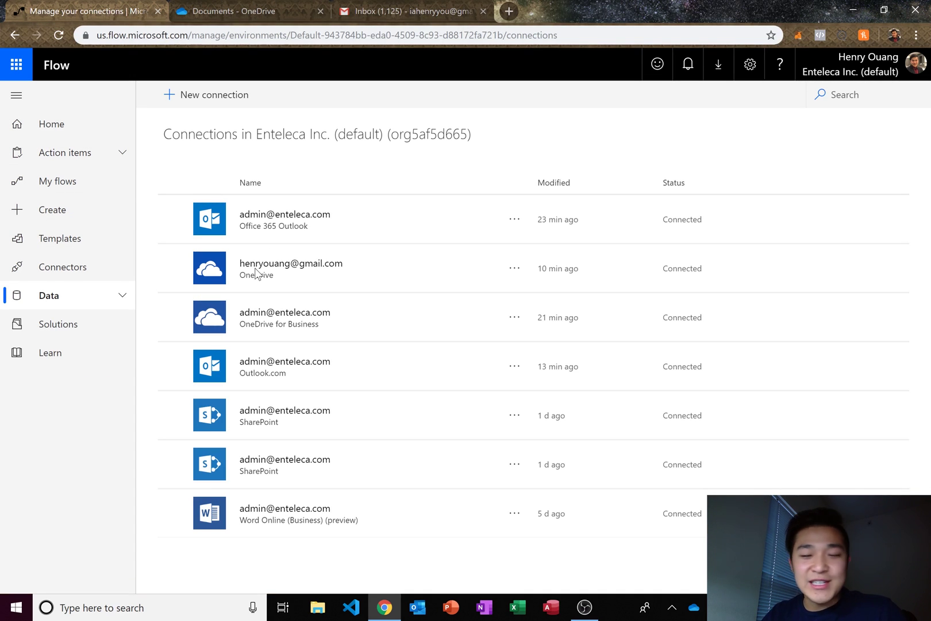
# - Start an automated flow named 'Email Attachment to OneDrive' with the Outlook 'When a new email arrives' trigger
pyautogui.click(123, 212)
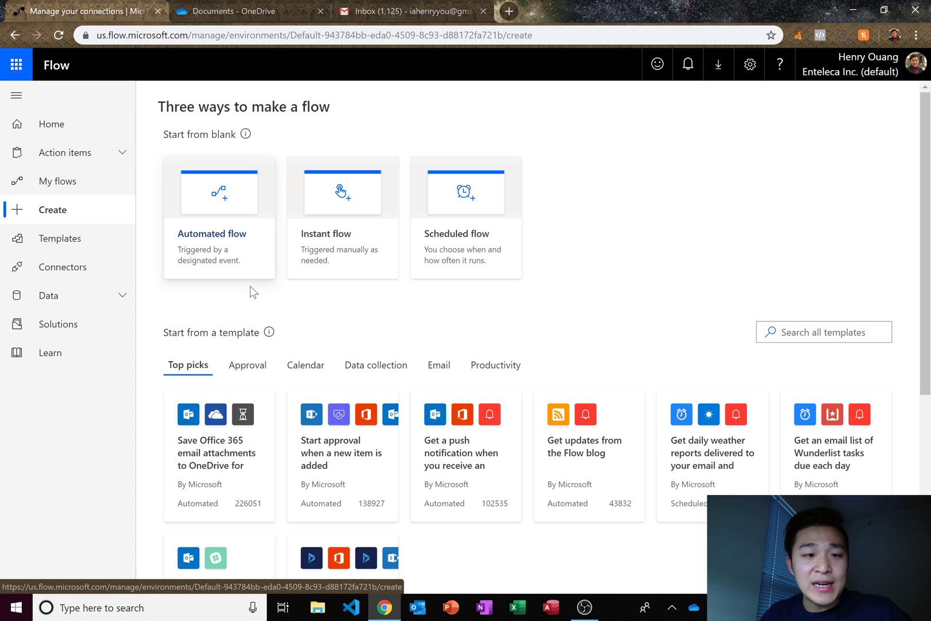
pyautogui.click(208, 246)
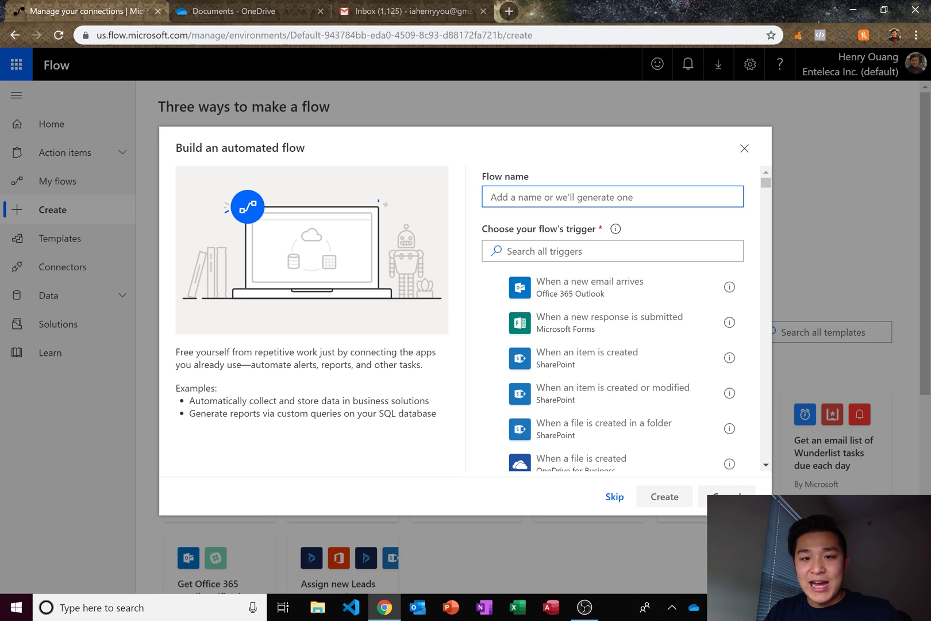
pyautogui.write('Email Attachment to OneDrive')
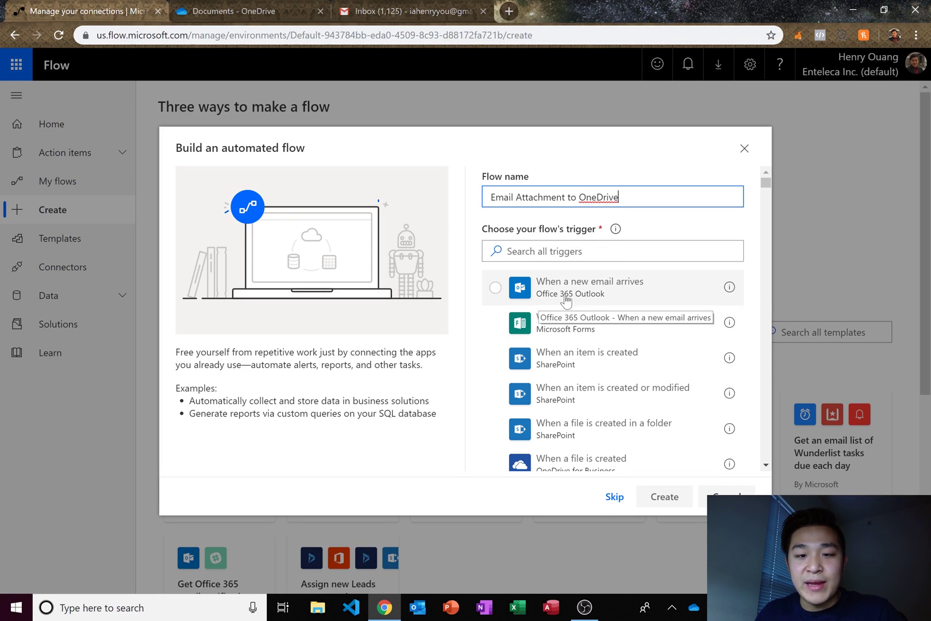
pyautogui.click(597, 296)
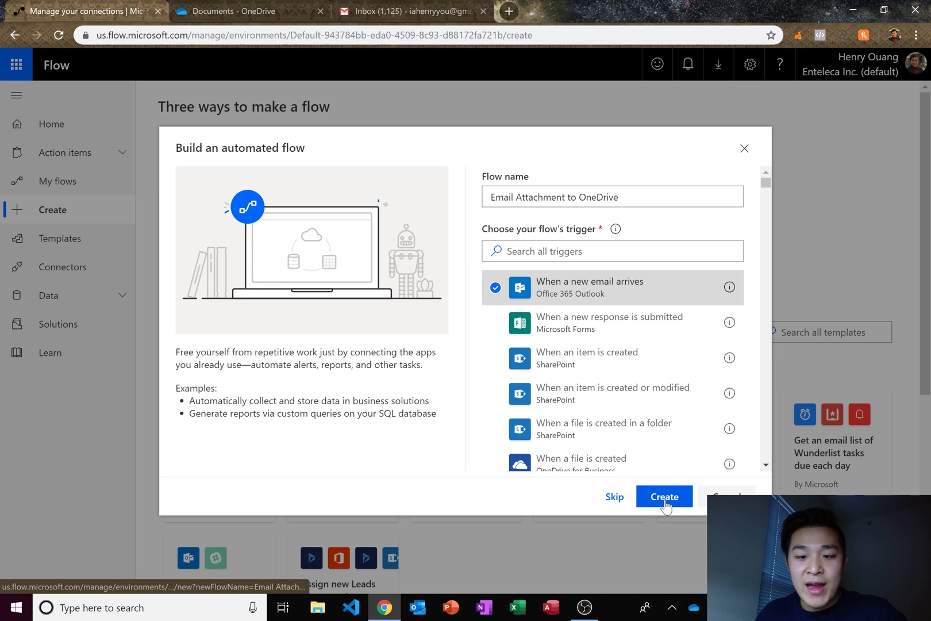
# - Create the flow and set the trigger's Has Attachment and Include Attachments options to Yes
pyautogui.click(665, 497)
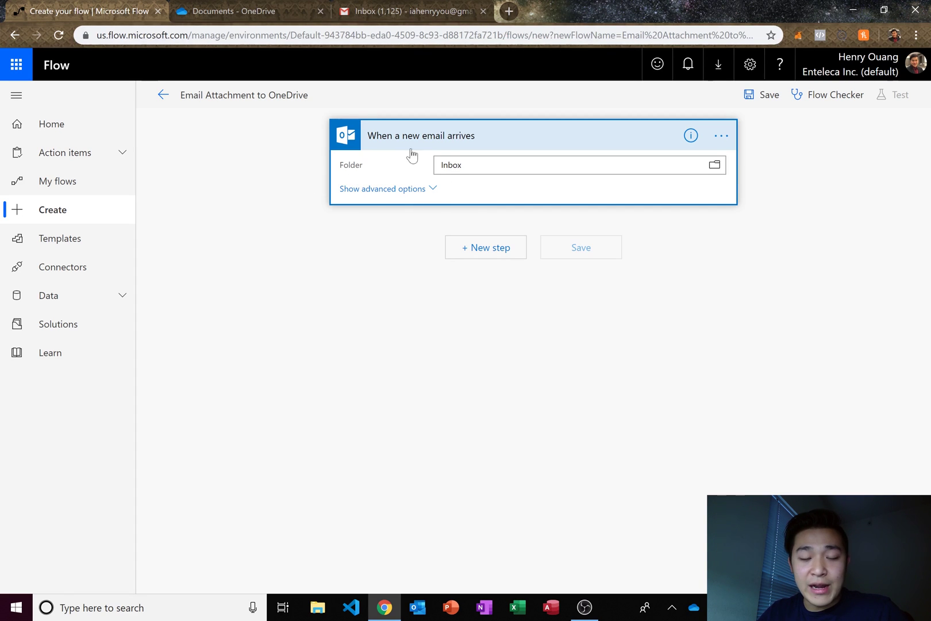
pyautogui.click(406, 191)
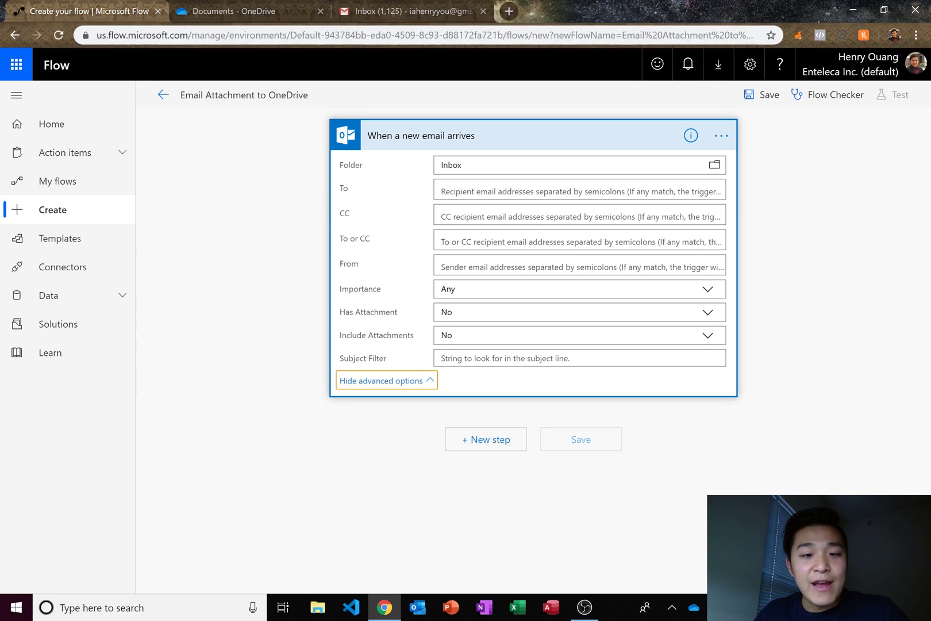
pyautogui.click(707, 315)
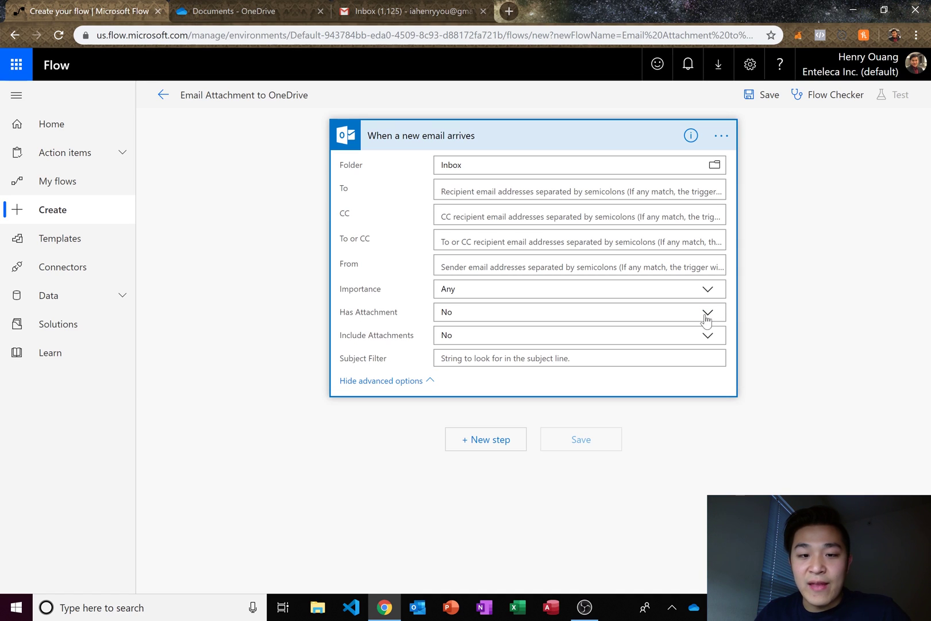
pyautogui.click(484, 344)
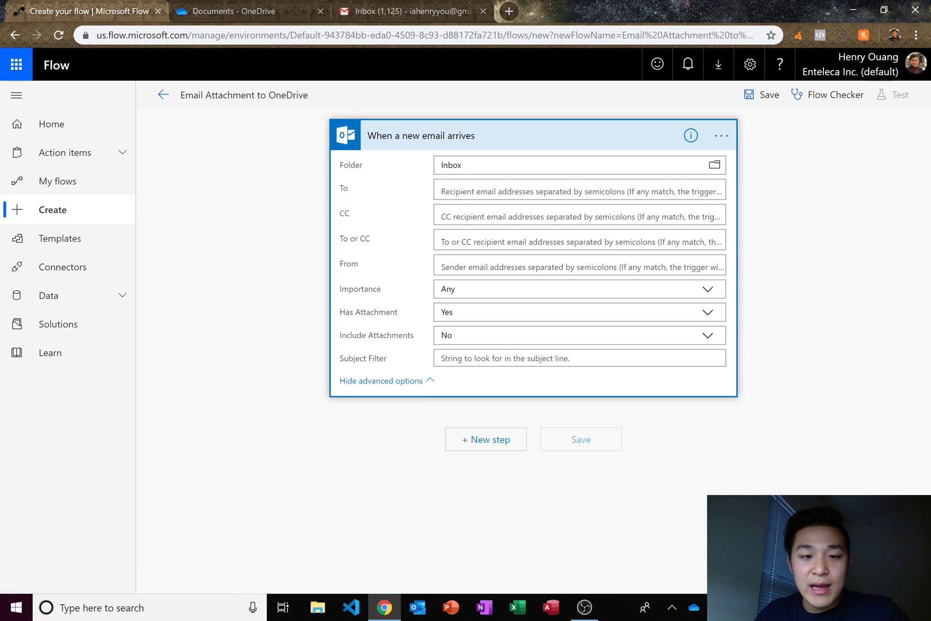
pyautogui.click(705, 342)
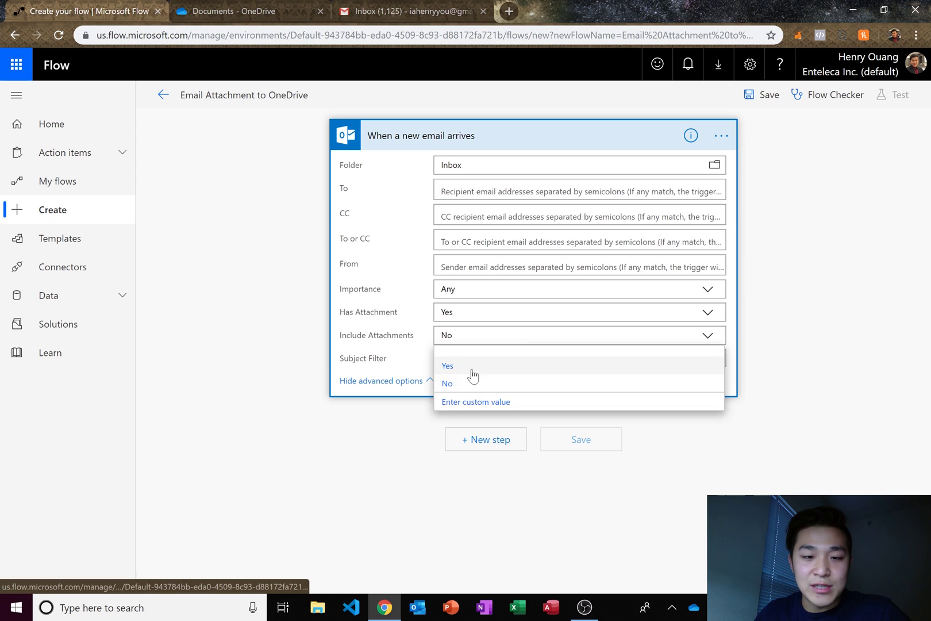
pyautogui.click(475, 369)
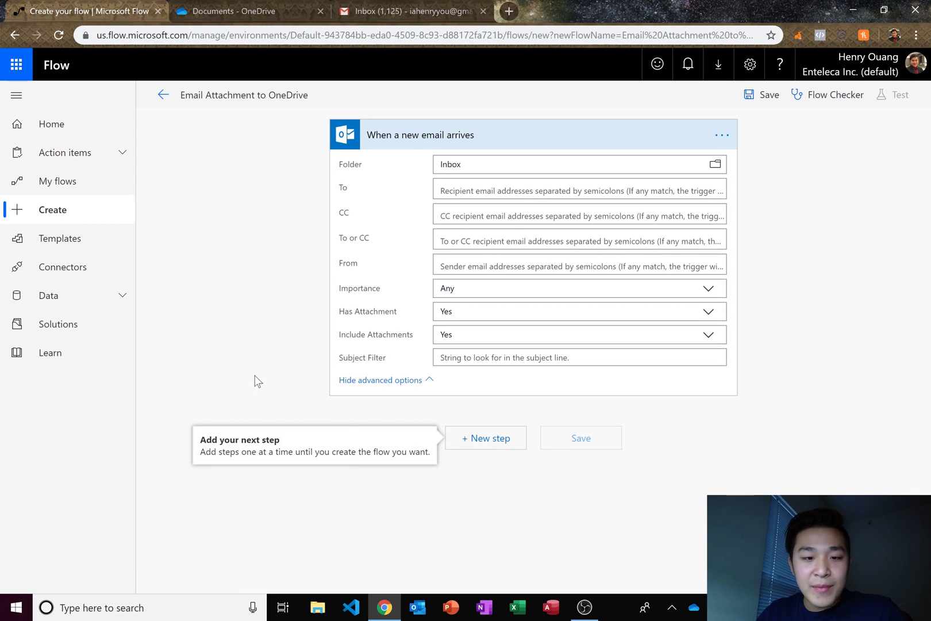
# - Add an Apply to each step that loops over the email's Attachments
pyautogui.click(458, 438)
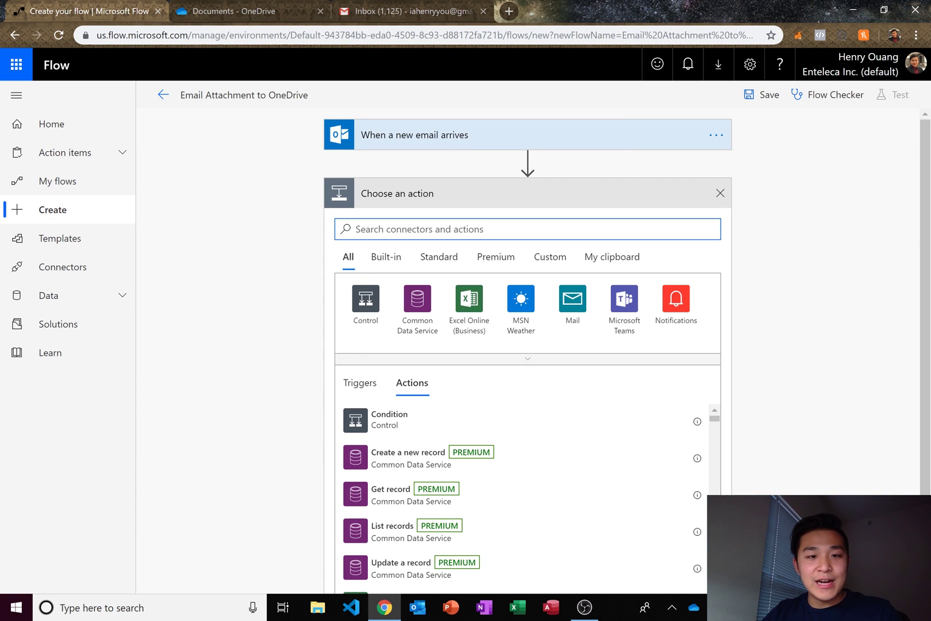
pyautogui.write('apply to')
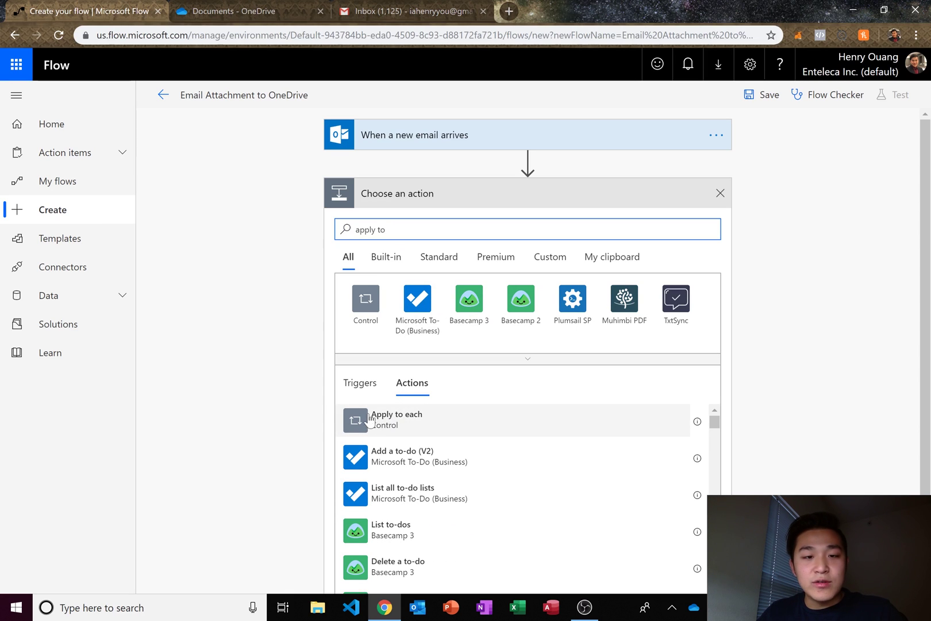
pyautogui.click(431, 418)
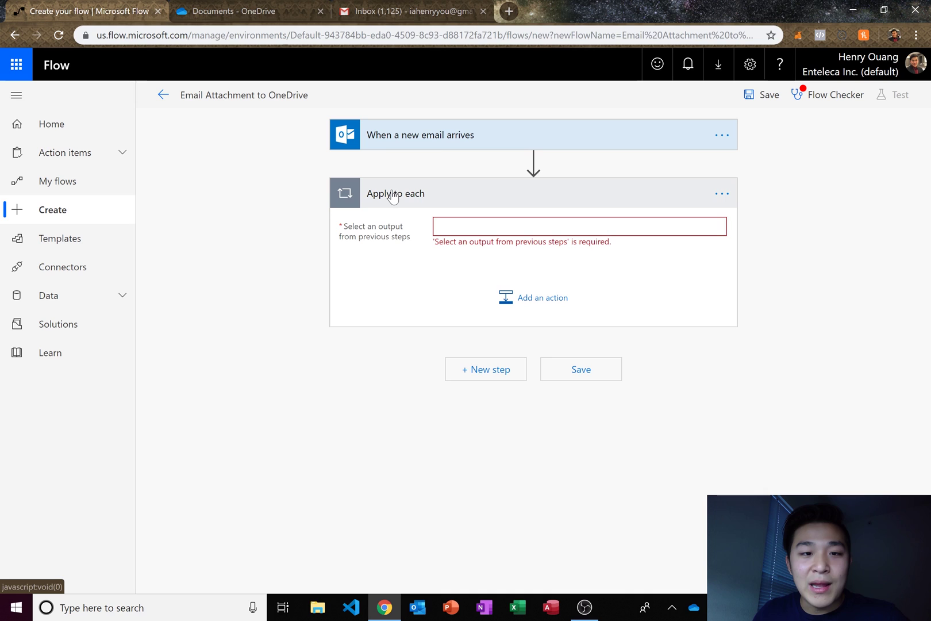
pyautogui.click(448, 226)
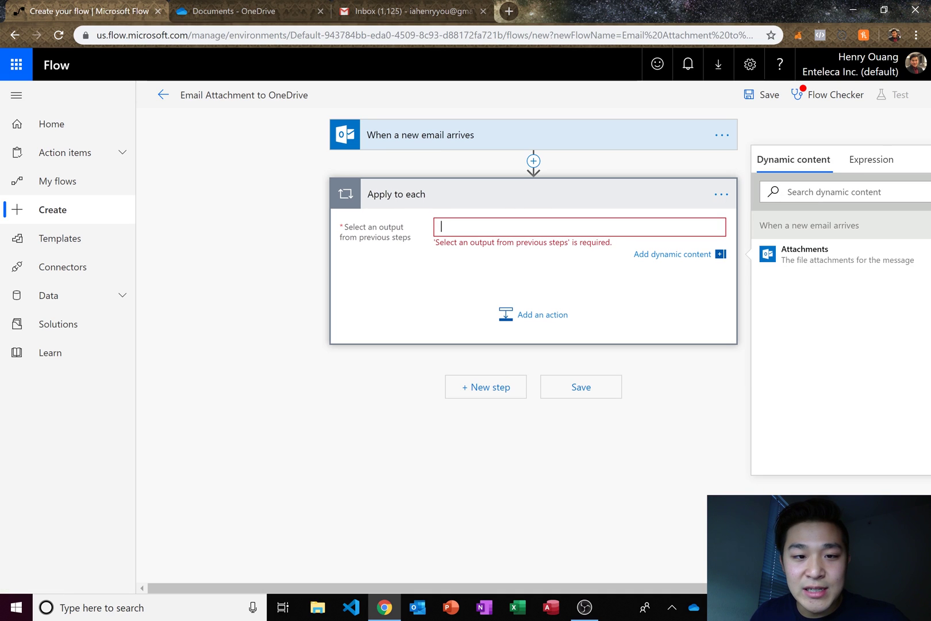
pyautogui.click(811, 265)
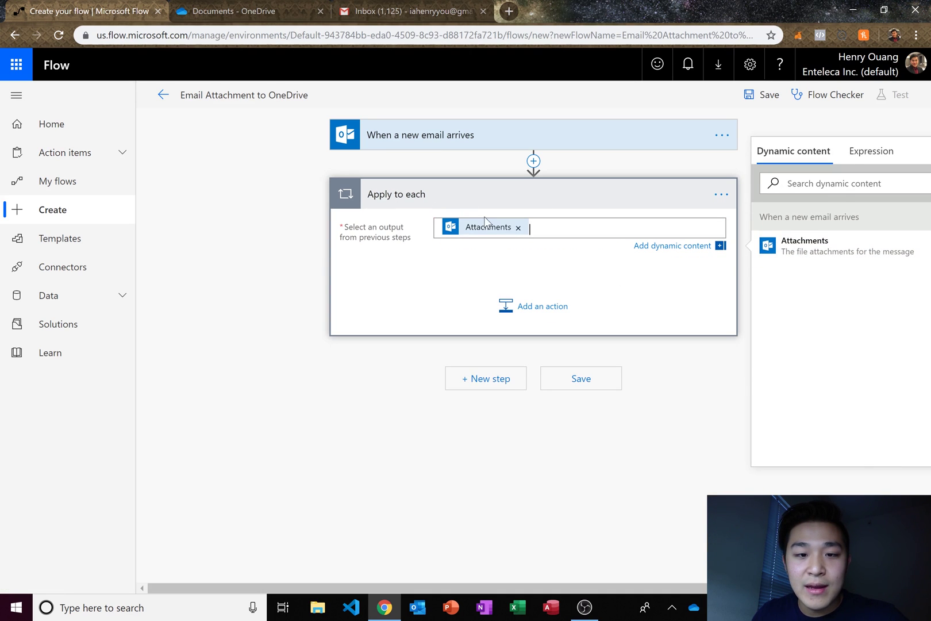
# - Add an action inside the loop and search the actions for 'create'
pyautogui.click(533, 304)
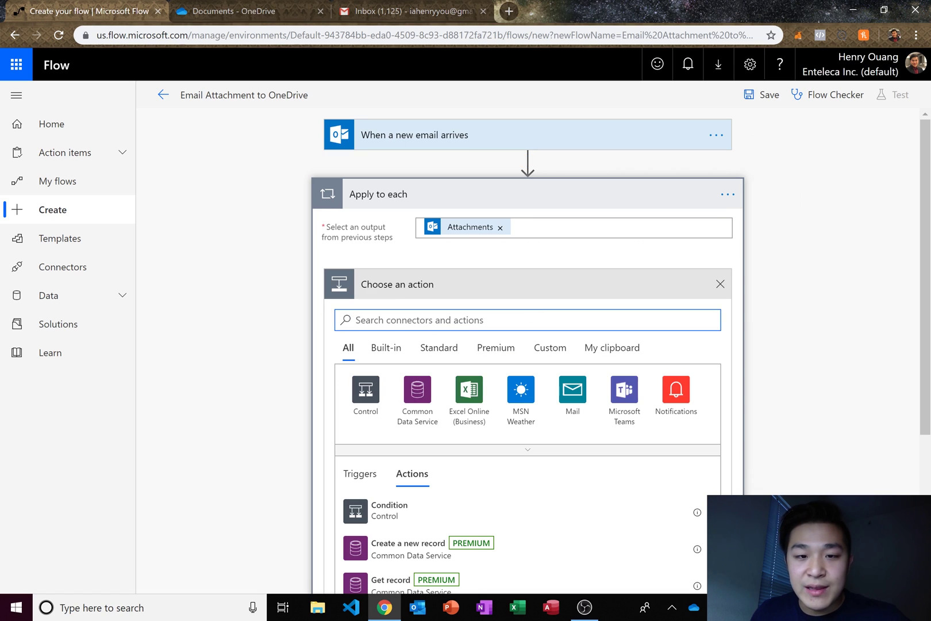
pyautogui.write('create')
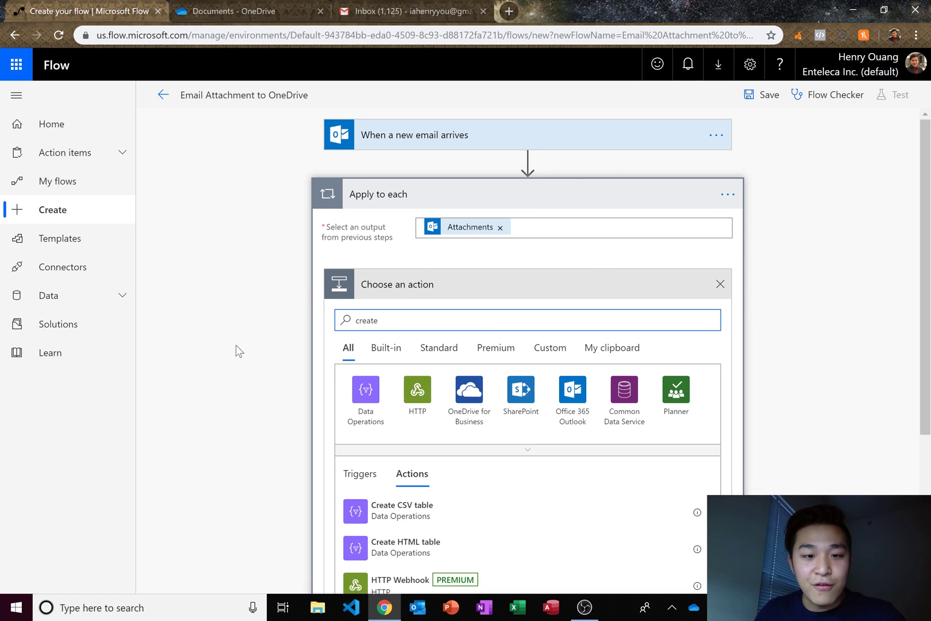
pyautogui.scroll(-2, 455, 368)
pyautogui.scroll(-1, 443, 382)
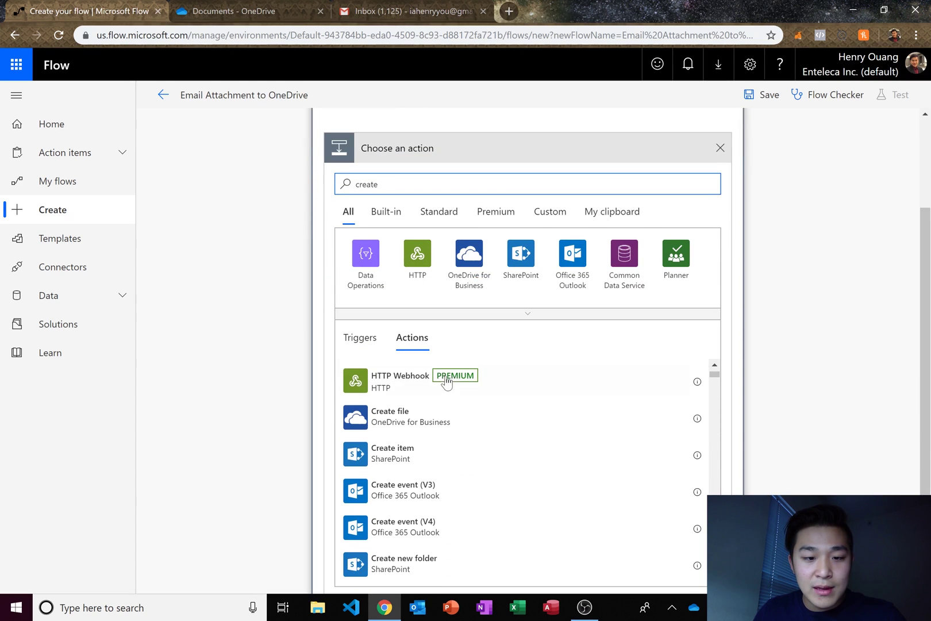
pyautogui.scroll(1, 412, 471)
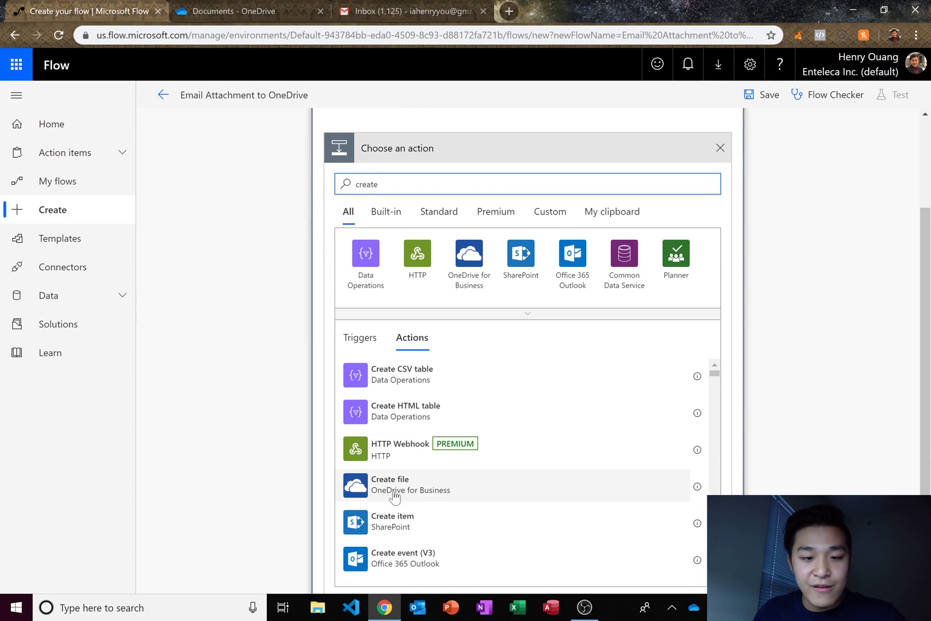
# - Add a OneDrive Create file action saving to /Email Attachments with Attachments Name and Attachments Content
pyautogui.click(414, 493)
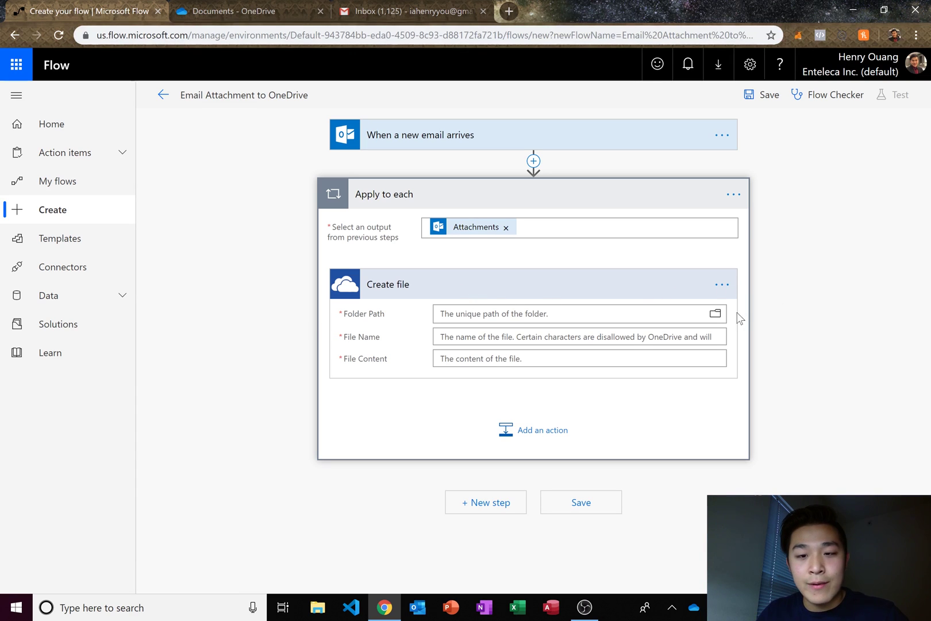
pyautogui.click(716, 314)
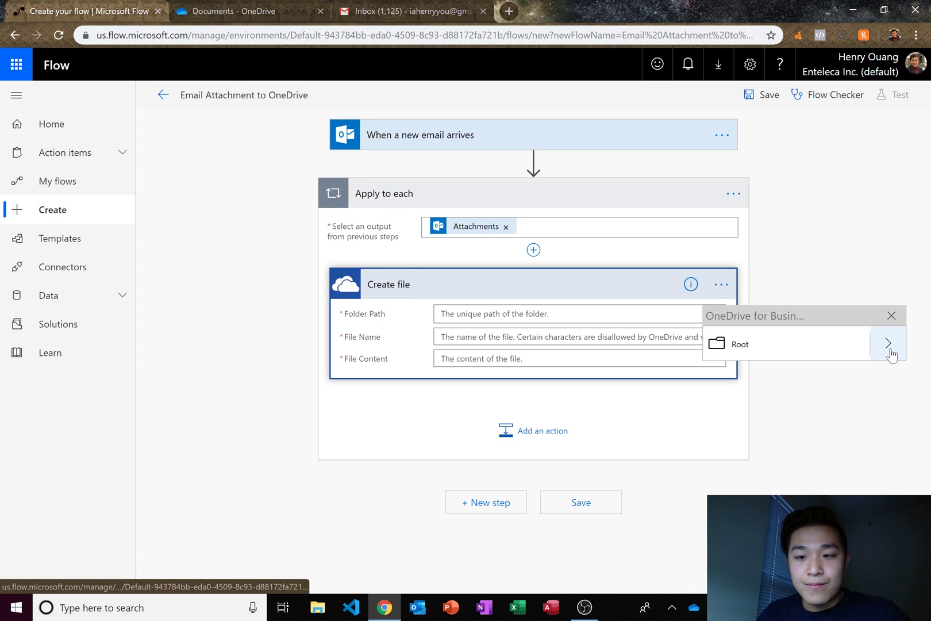
pyautogui.click(888, 348)
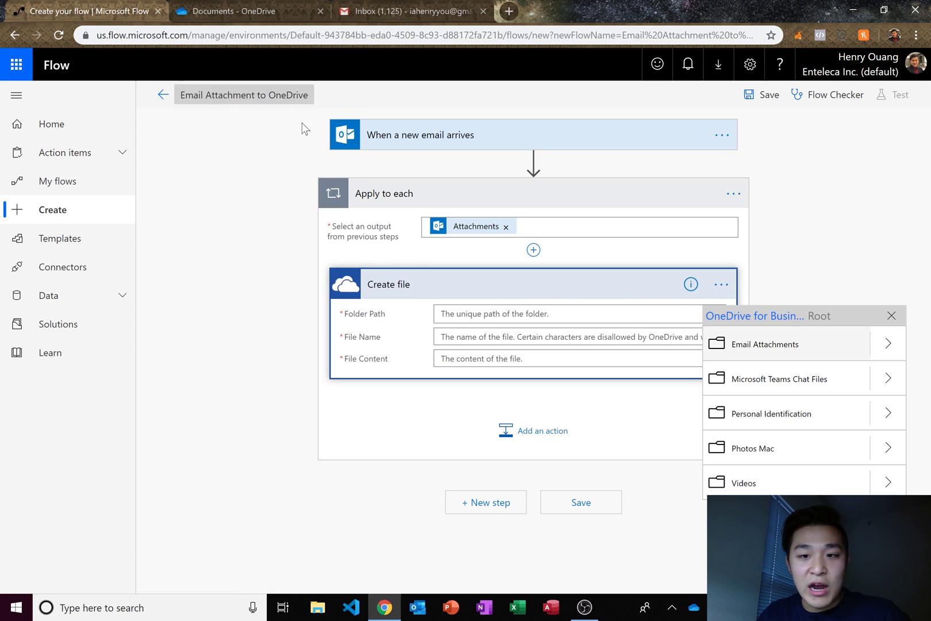
pyautogui.click(762, 352)
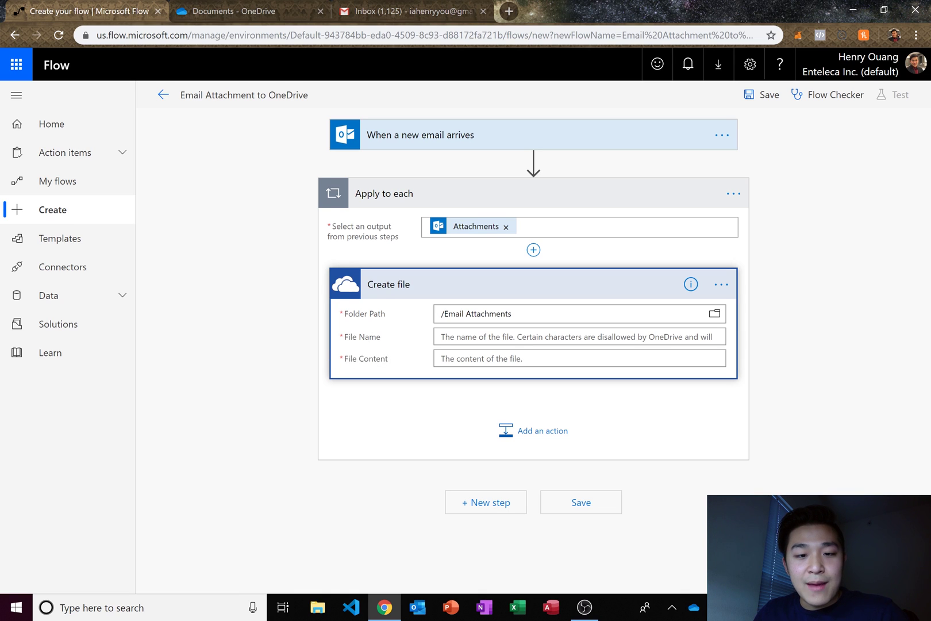
pyautogui.click(449, 337)
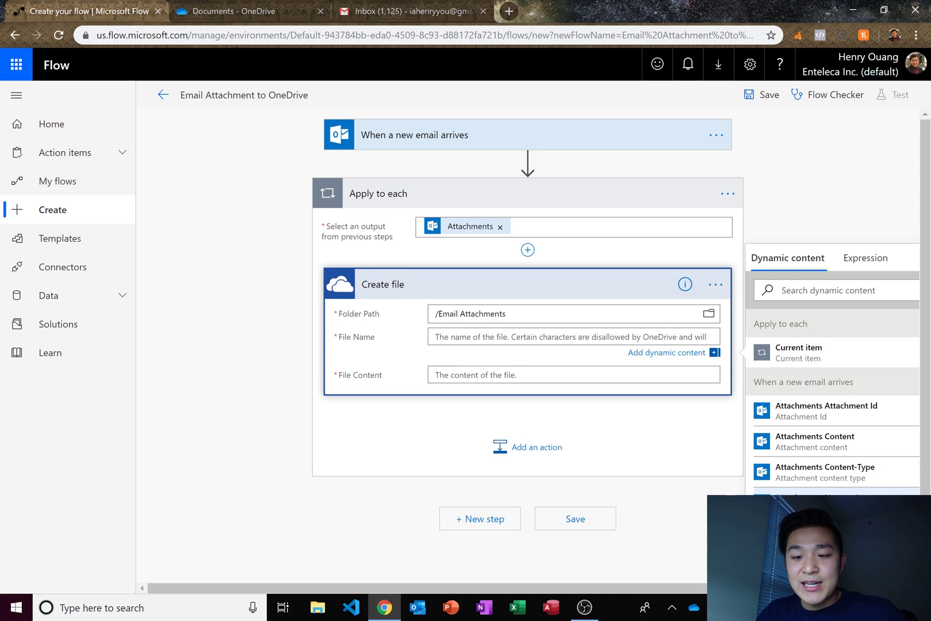
pyautogui.click(799, 493)
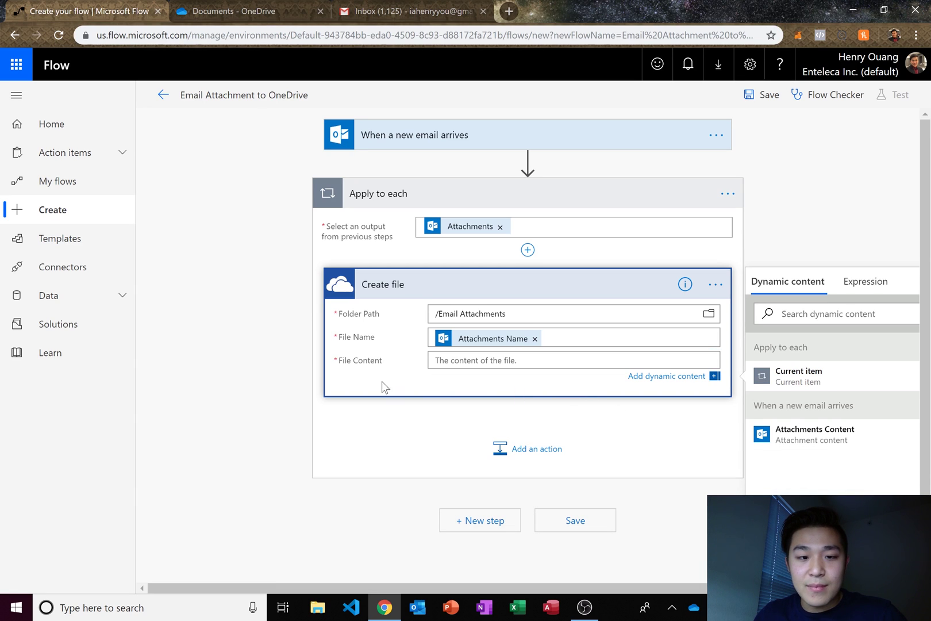
pyautogui.click(813, 436)
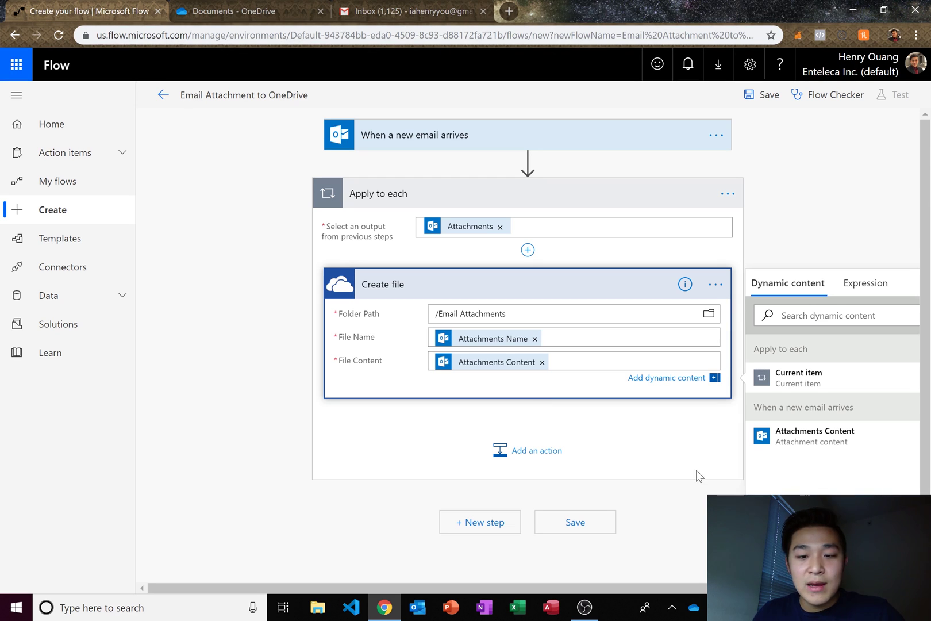
# - Save the flow and leave the editor, confirming, to reach its details page showing status On
pyautogui.click(687, 497)
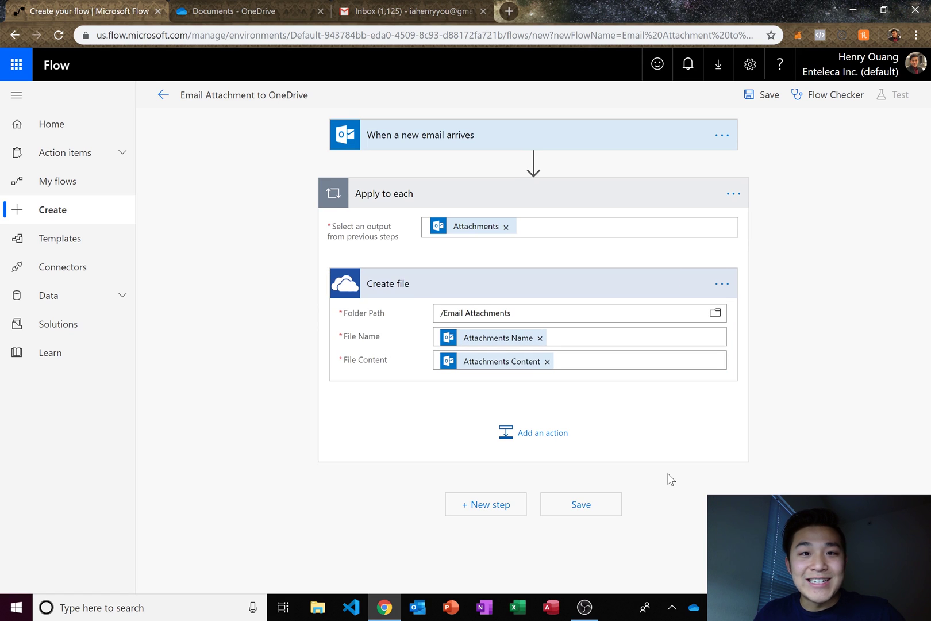
pyautogui.click(583, 511)
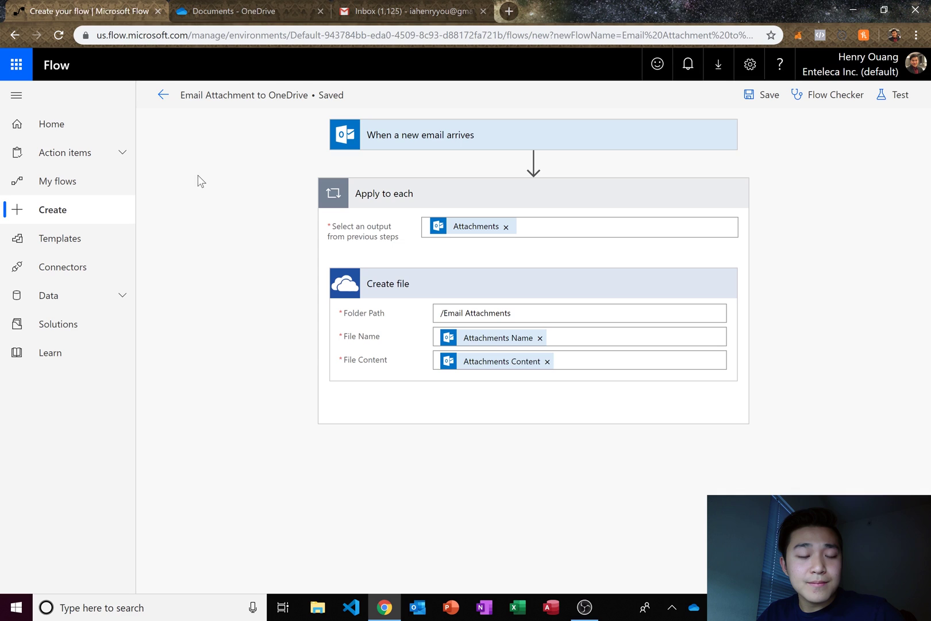
pyautogui.click(160, 97)
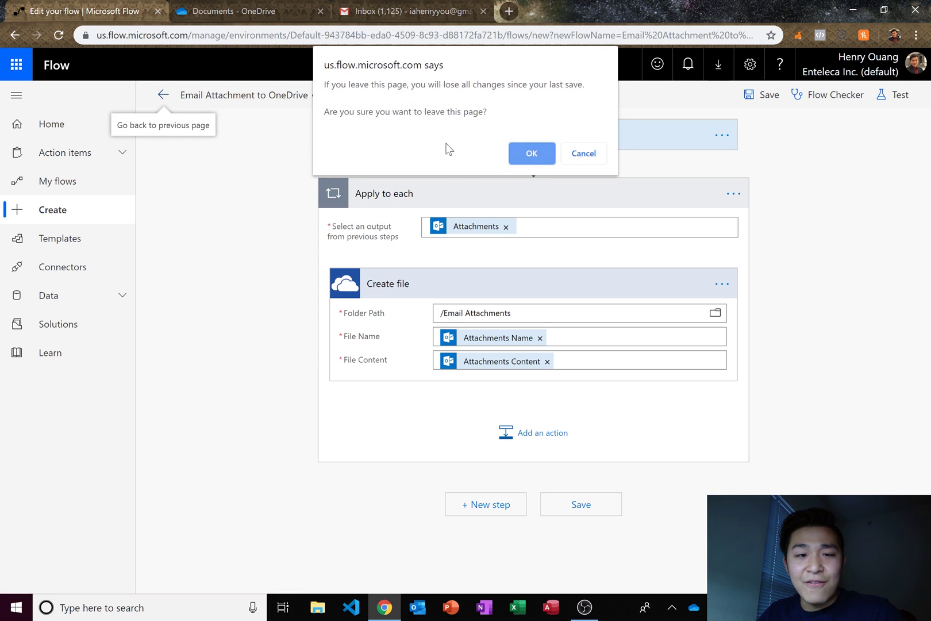
pyautogui.click(526, 153)
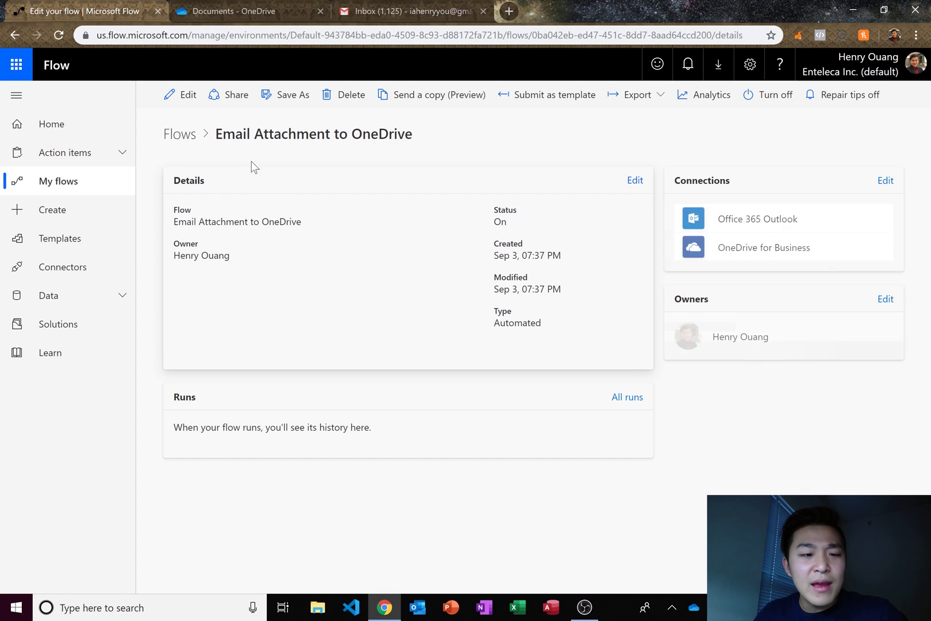
# - Compose a Gmail message to the flow's mailbox with subject 'Generic Apple' and an 'Enjoy!' body and signature
pyautogui.click(388, 15)
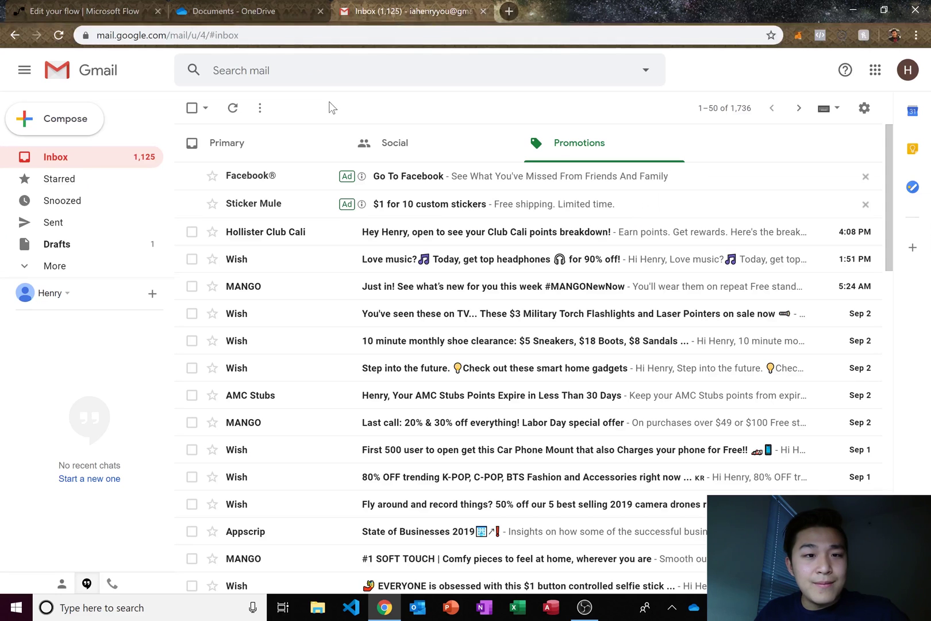
pyautogui.click(55, 119)
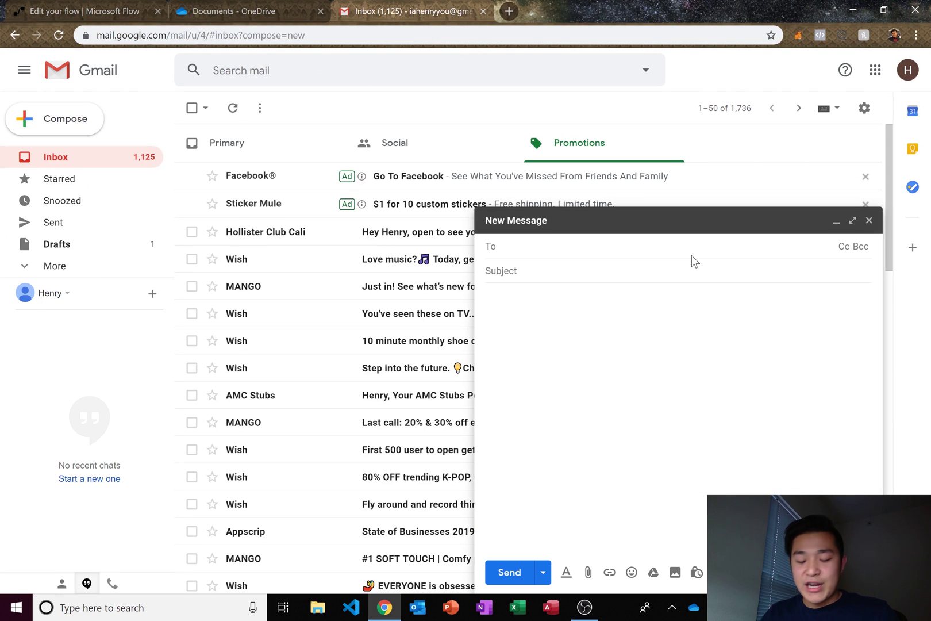
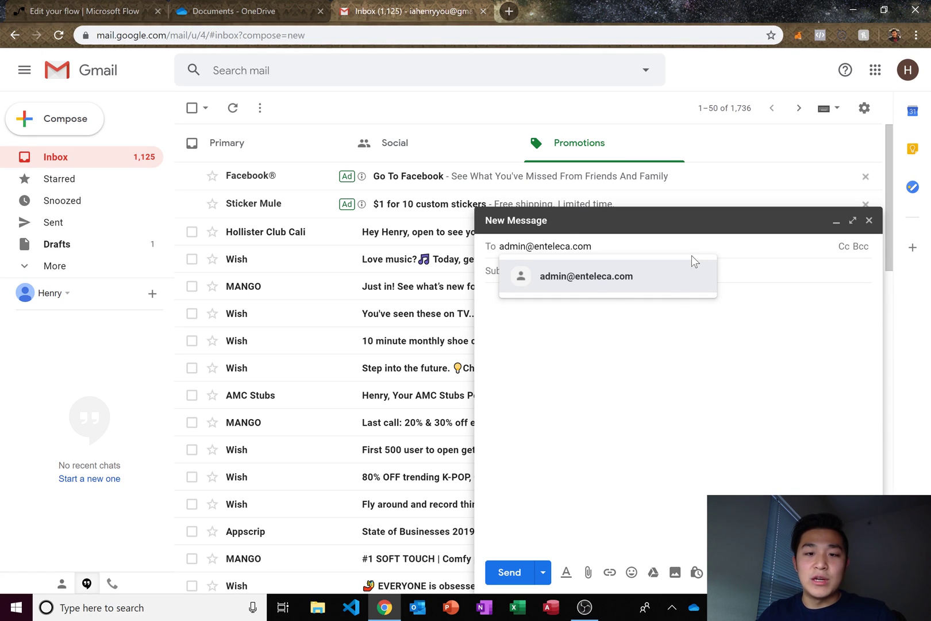
pyautogui.click(672, 295)
pyautogui.press('Tab')
pyautogui.write('Gener')
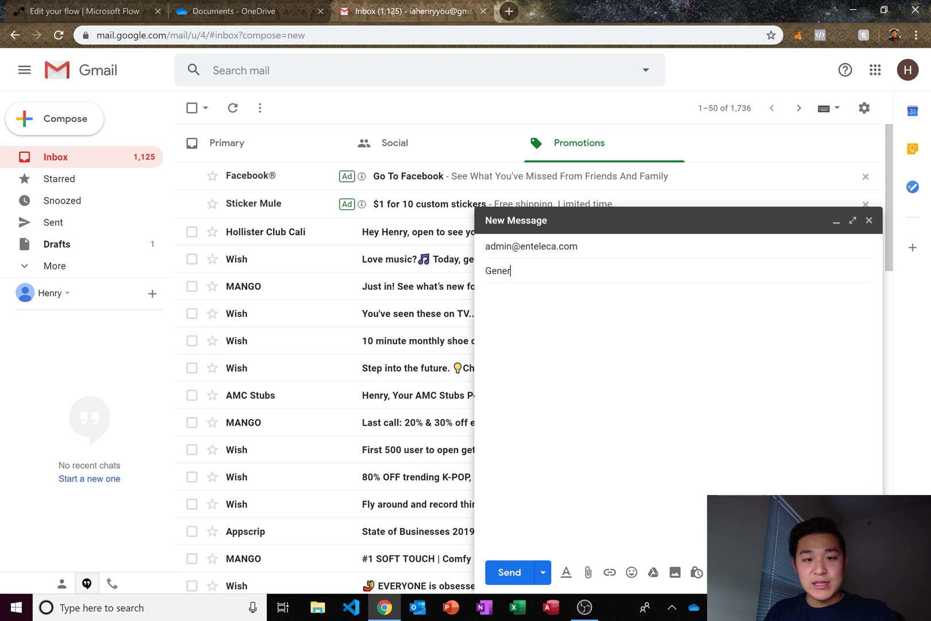
pyautogui.write('ic App')
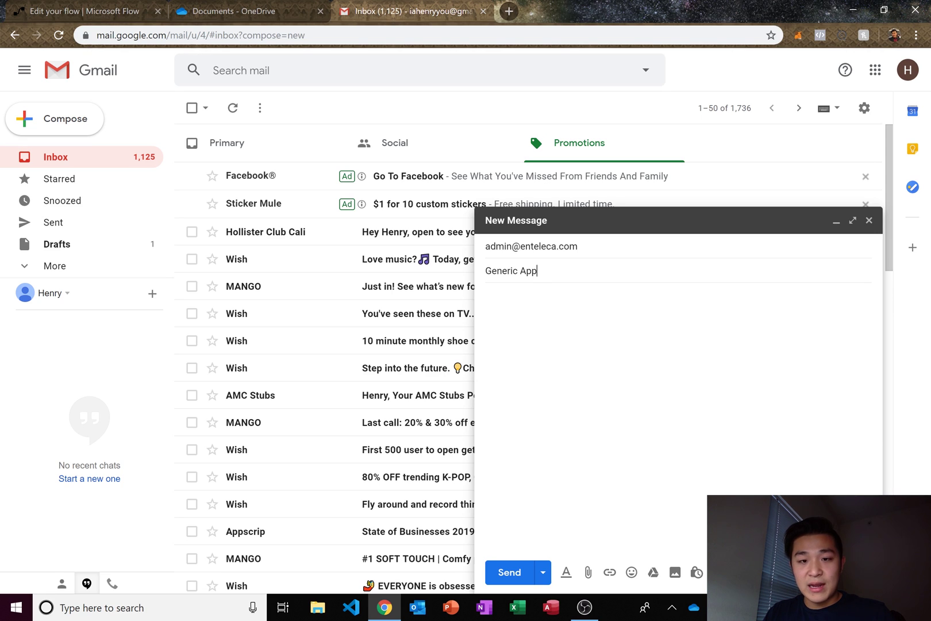
pyautogui.write('le')
pyautogui.press('Tab')
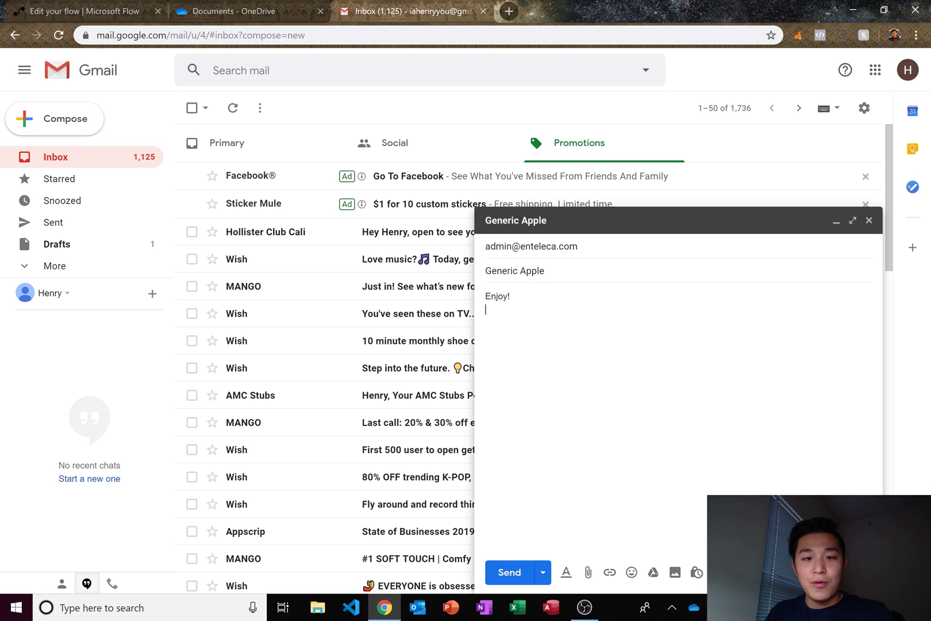
pyautogui.write('Enjoy! Henry')
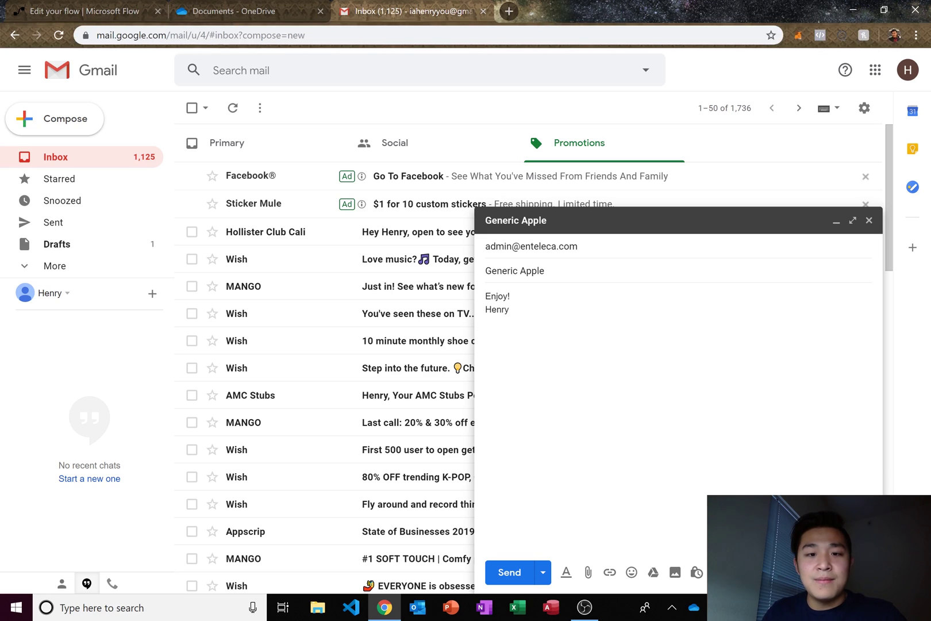
pyautogui.click(509, 296)
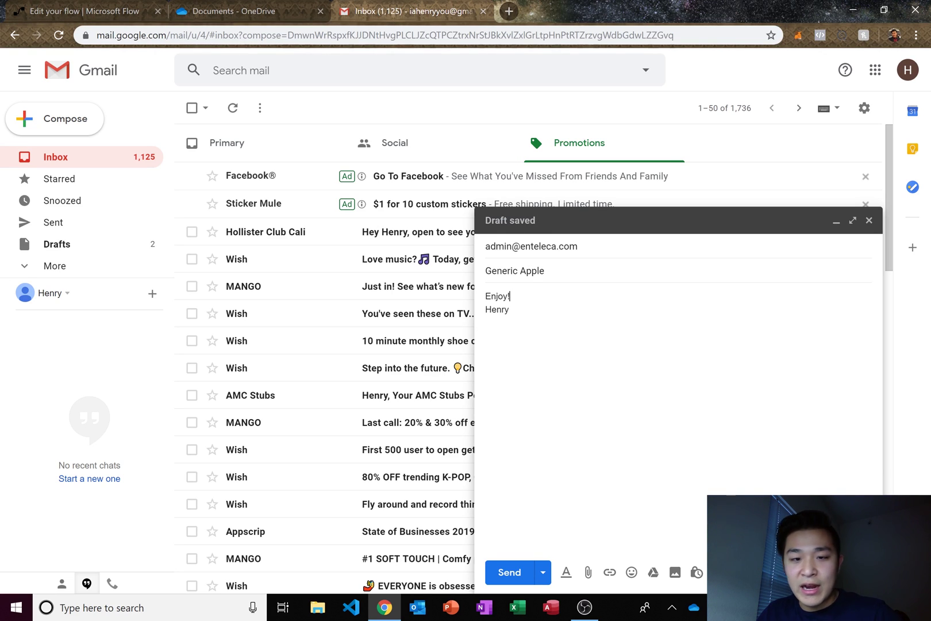
pyautogui.press('Return')
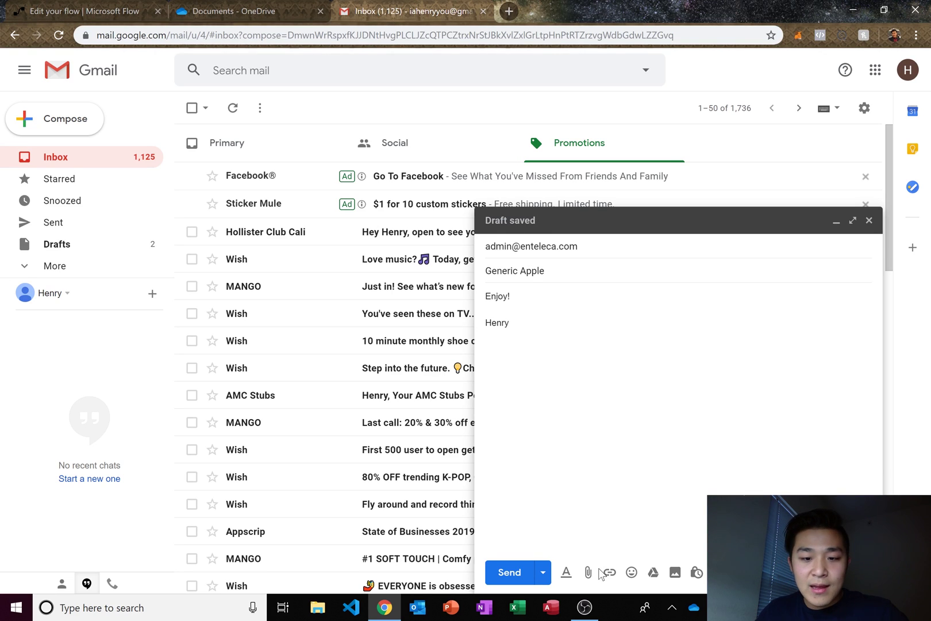
# - Attach GenericApple.jpg from the Videos folder to the email
pyautogui.click(586, 571)
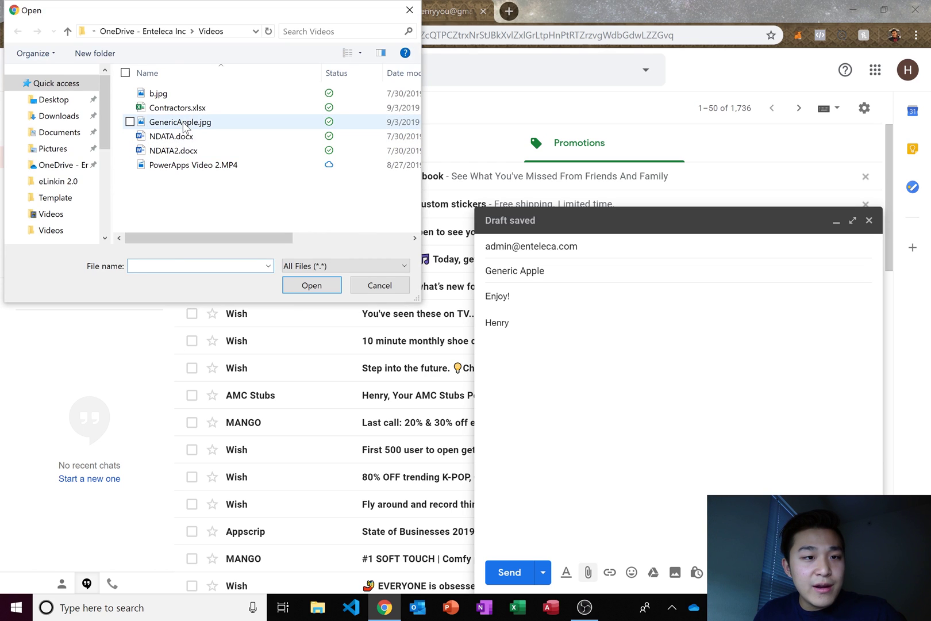
pyautogui.click(171, 123)
pyautogui.doubleClick(171, 123)
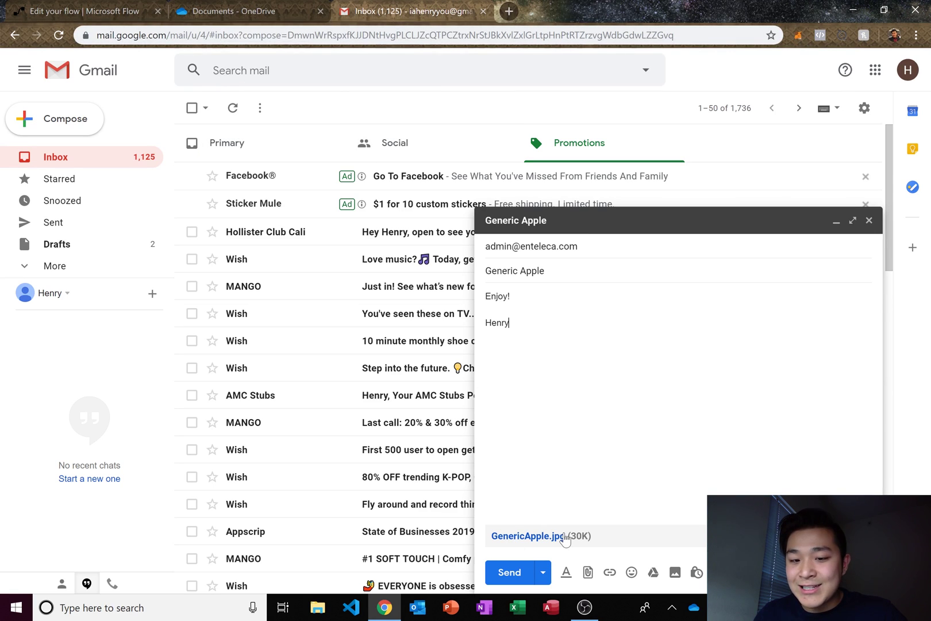
# - Send the test email, confirm Email Attachments is still empty, and reload the flow's details page
pyautogui.click(508, 572)
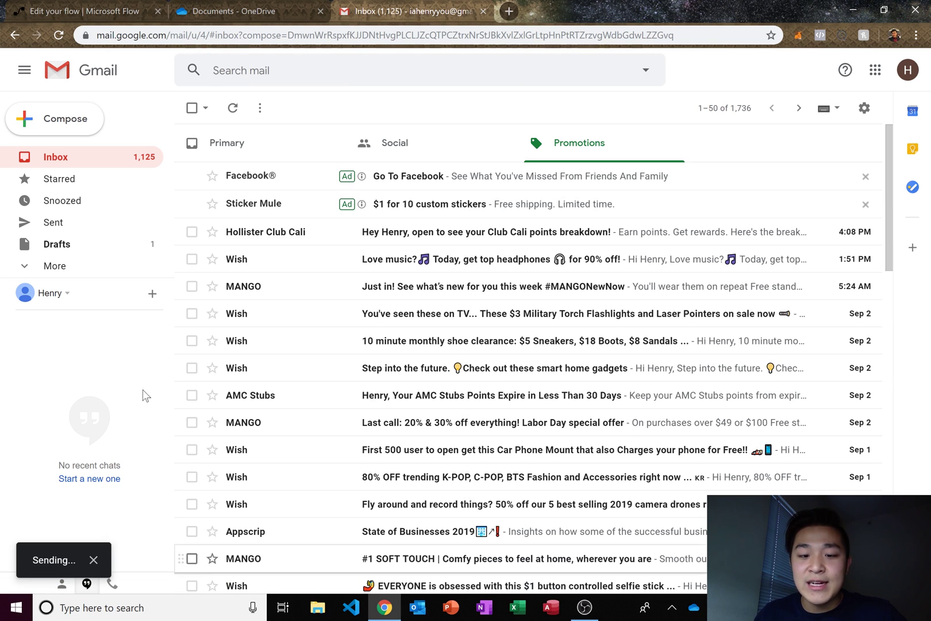
pyautogui.click(113, 10)
pyautogui.click(250, 10)
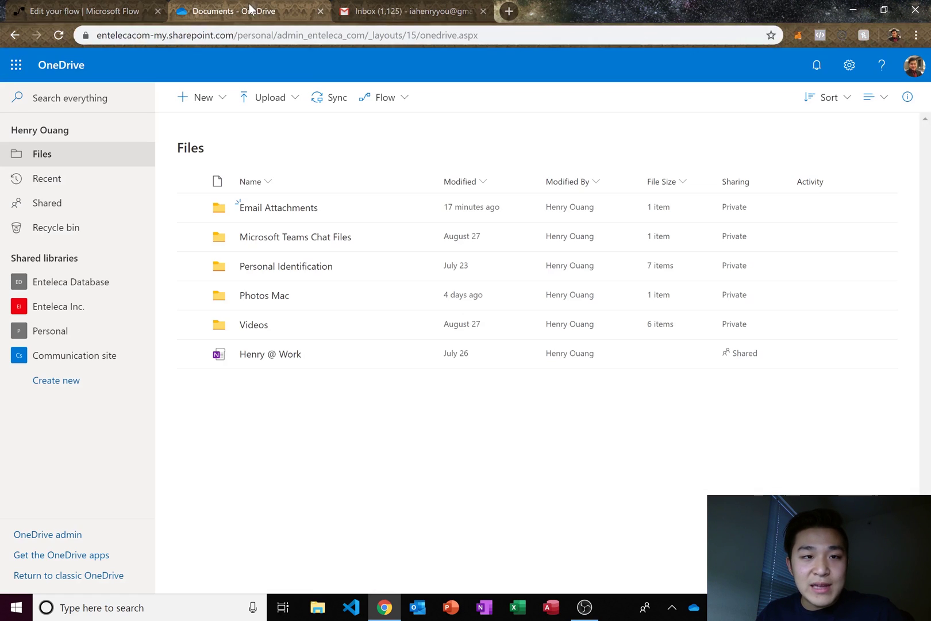
pyautogui.click(289, 208)
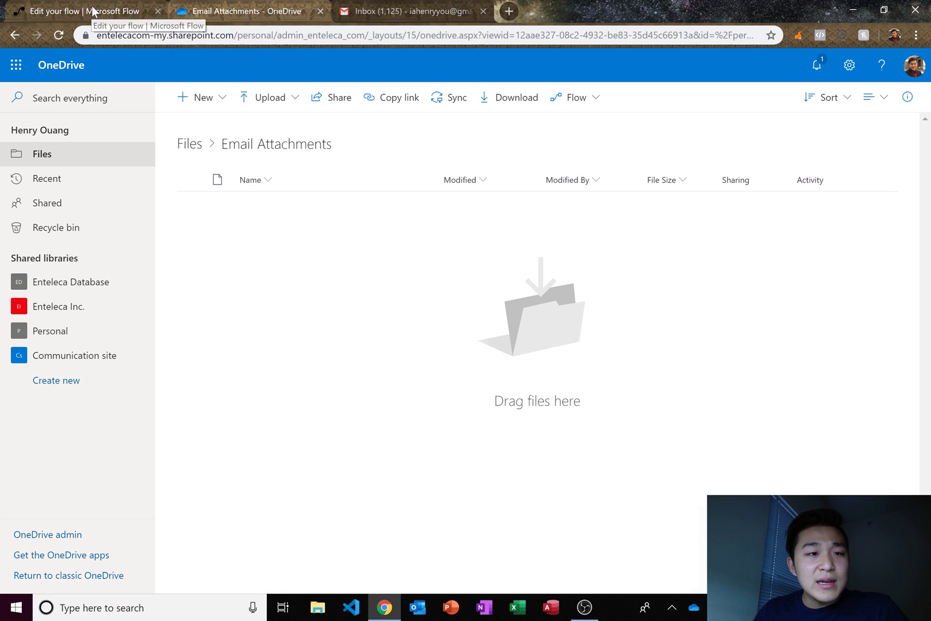
pyautogui.click(115, 11)
pyautogui.click(57, 41)
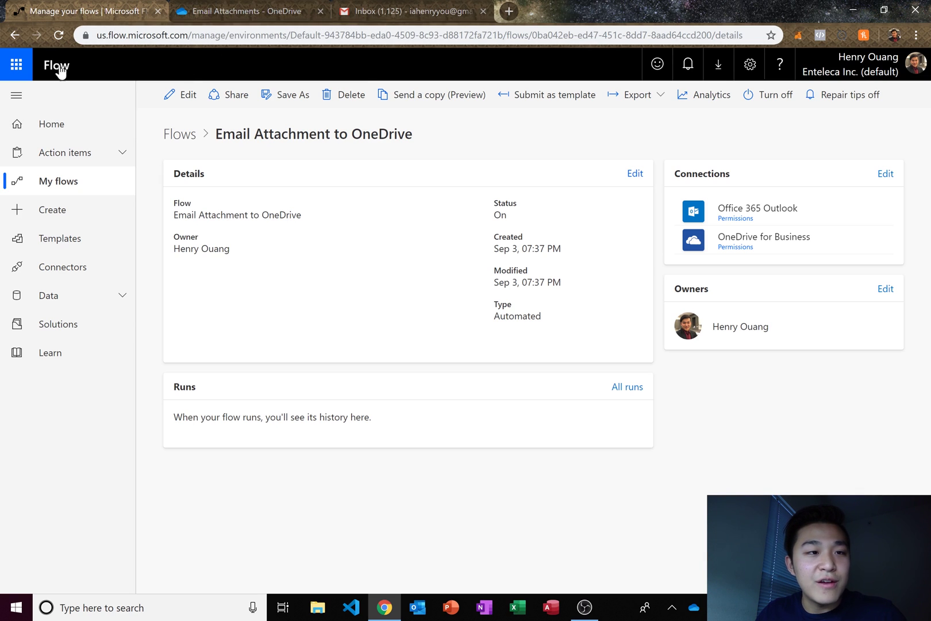
# - Reload the folder and flow details until GenericApple.jpg appears and one Succeeded run is listed
pyautogui.click(60, 39)
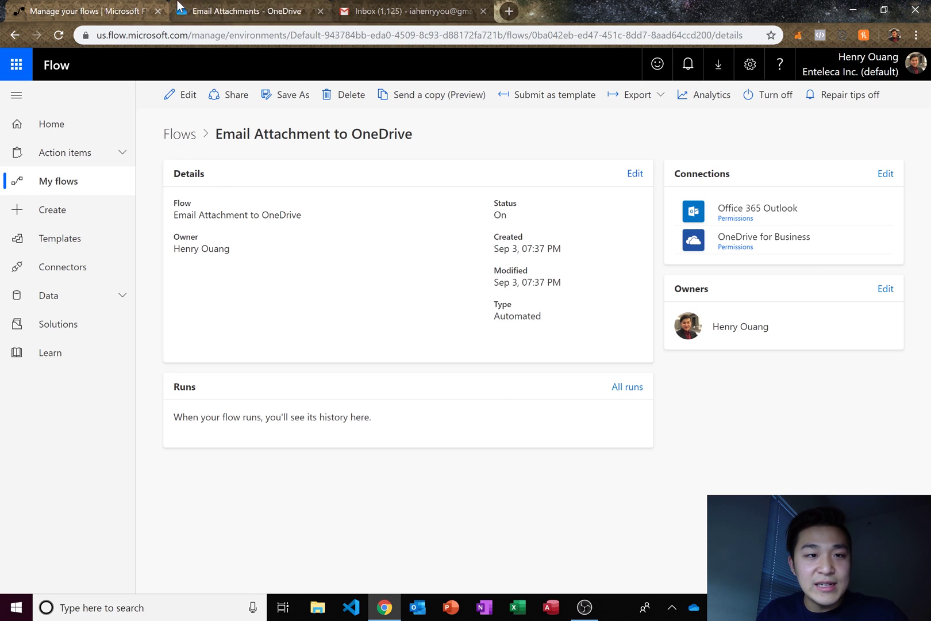
pyautogui.click(191, 14)
pyautogui.click(58, 35)
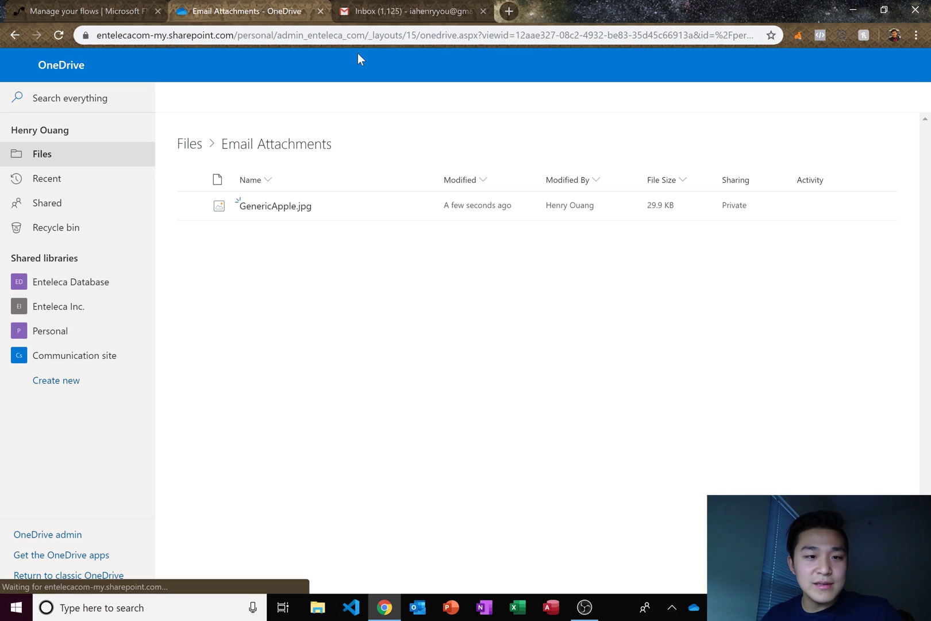
pyautogui.click(137, 13)
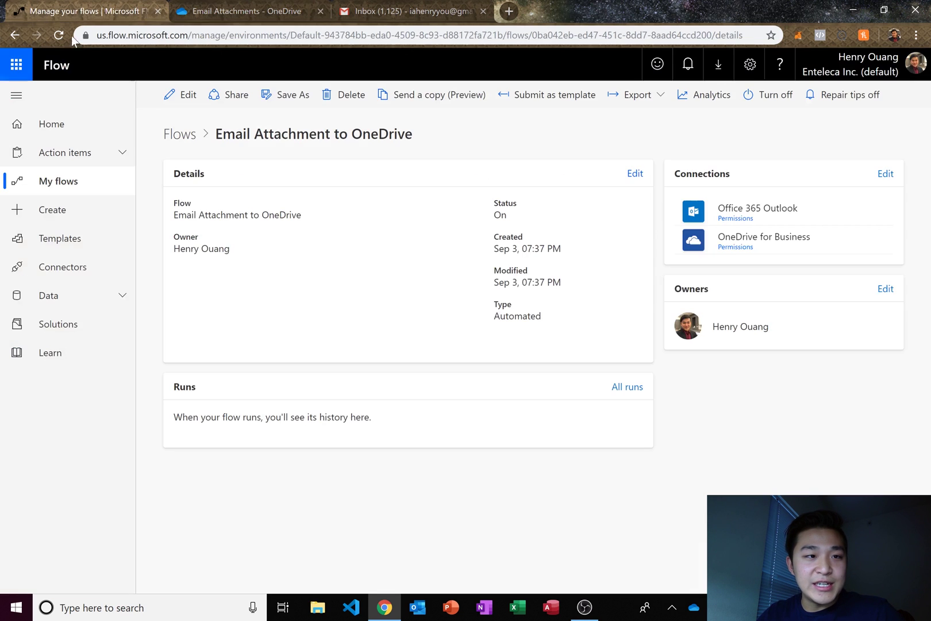
pyautogui.click(58, 36)
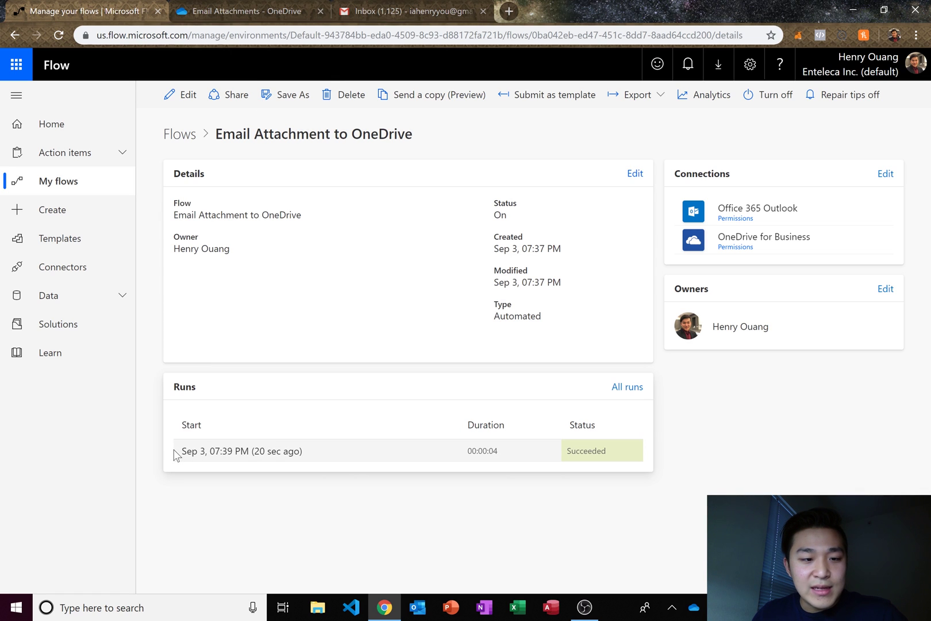
# - Confirm GenericApple.jpg (29.9 KB) now appears in the OneDrive Email Attachments folder
pyautogui.click(221, 10)
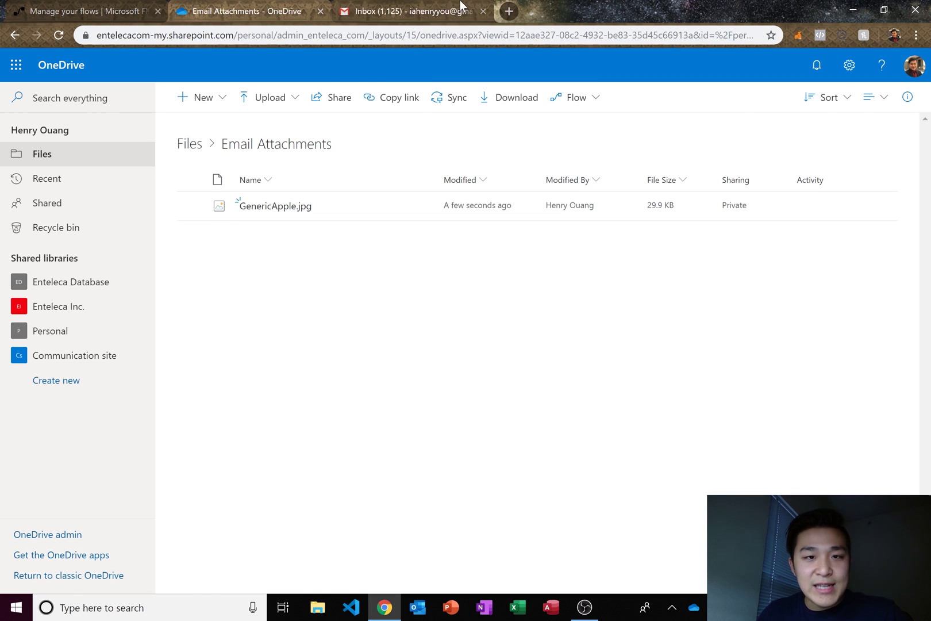
pyautogui.click(439, 20)
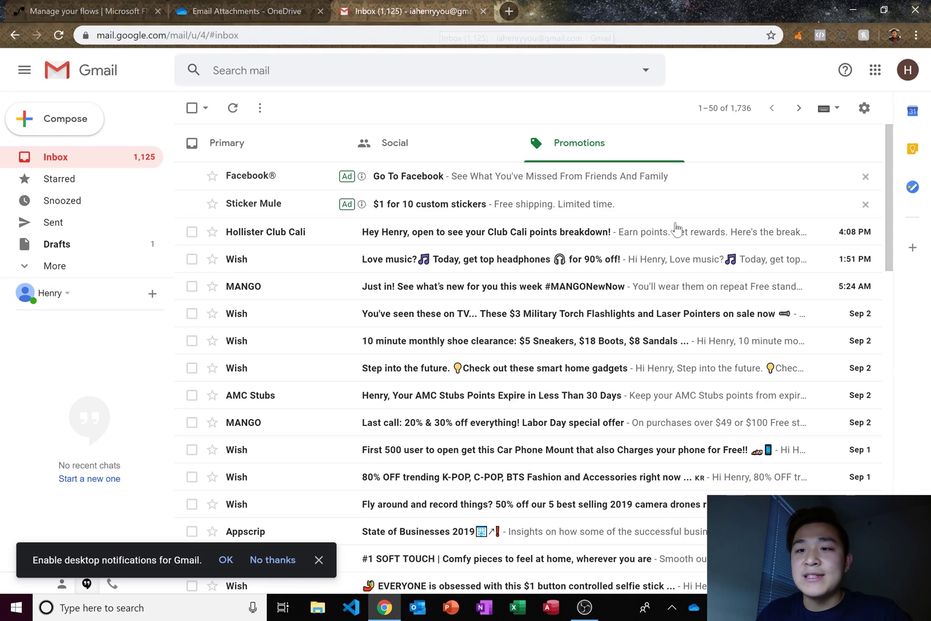
pyautogui.click(270, 16)
pyautogui.click(83, 12)
pyautogui.click(223, 7)
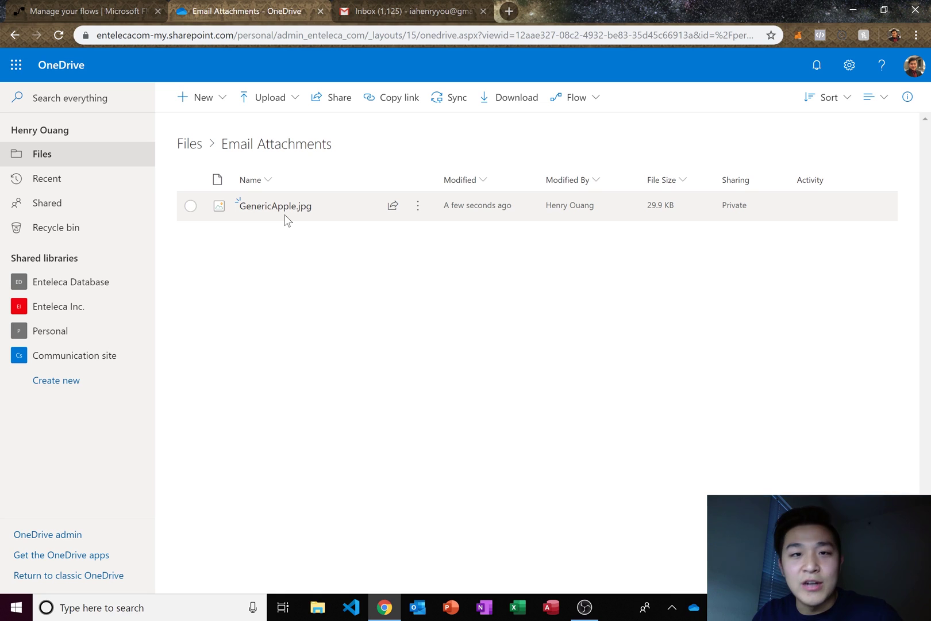
pyautogui.moveTo(293, 209)
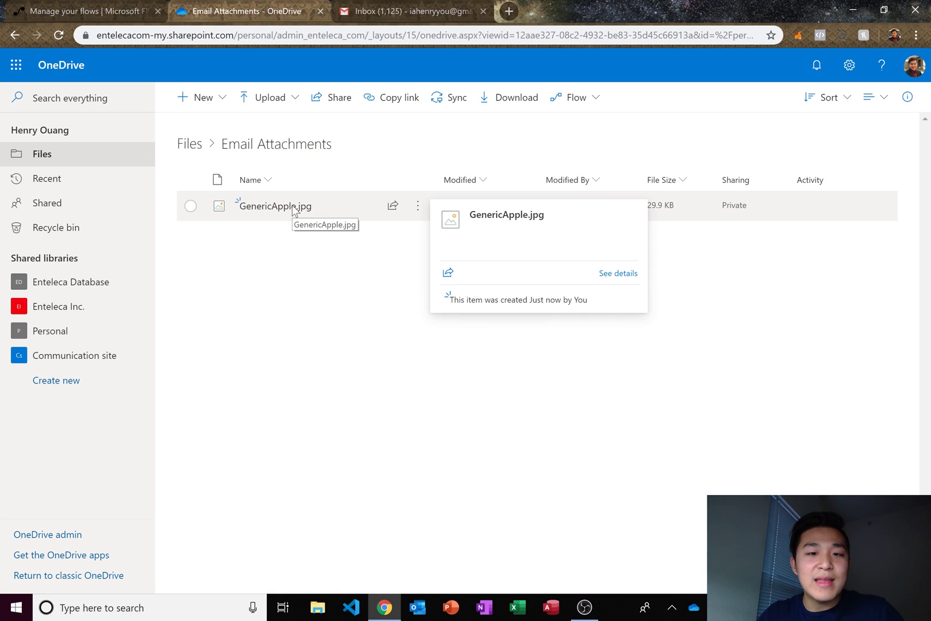